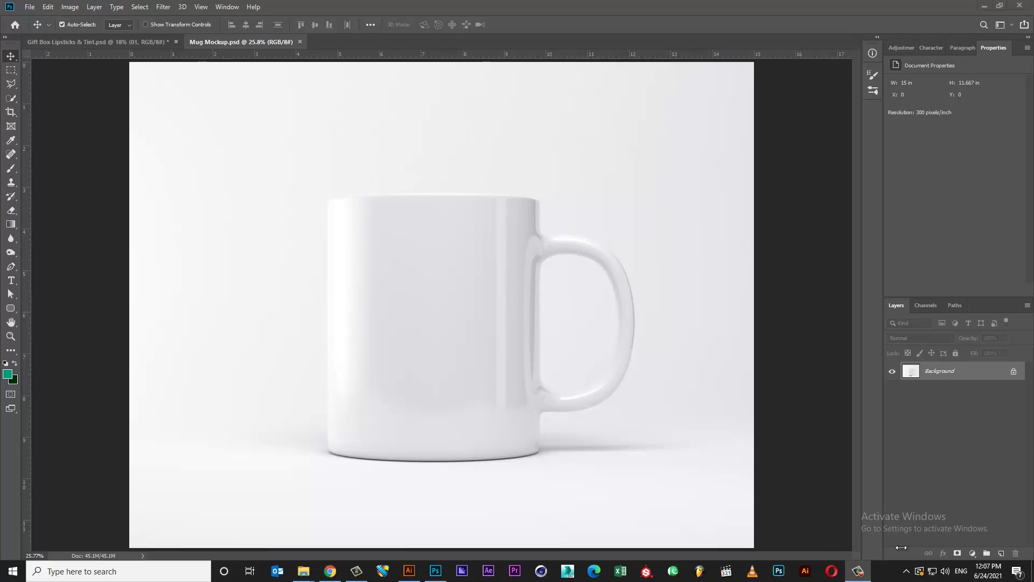
Step: Add a new empty layer above the mug photo's Background layer
{"action": "left_click", "coordinate": [1000, 553]}
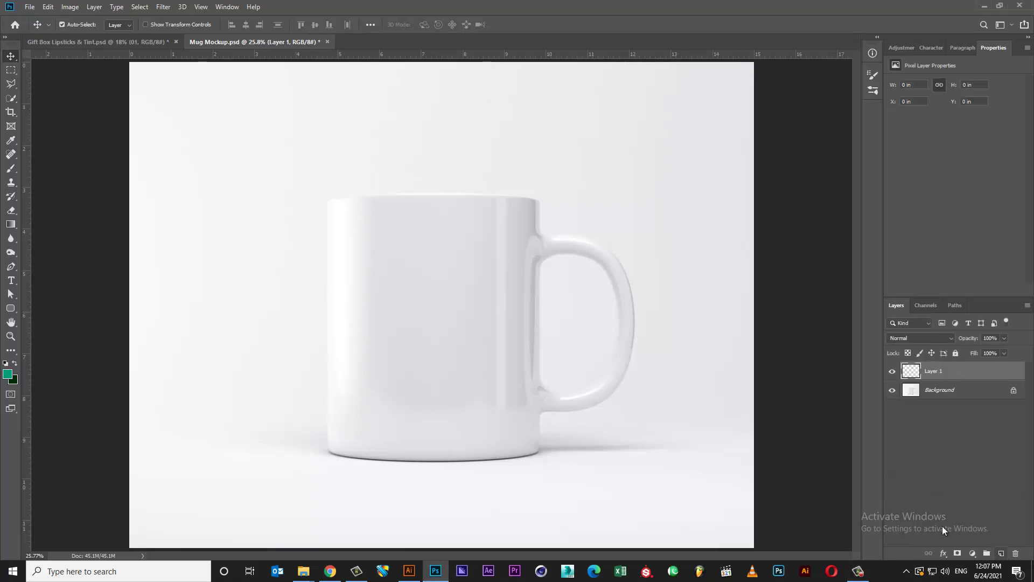
Step: Marquee-select a rectangle enclosing the whole mug and its handle
{"action": "left_click", "coordinate": [11, 70]}
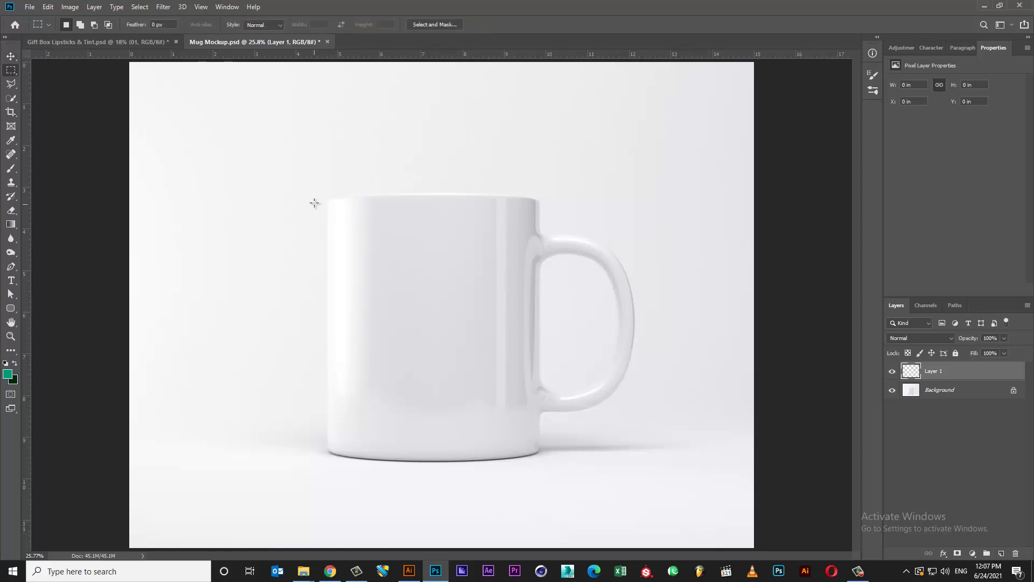
{"action": "left_click_drag", "start_coordinate": [324, 196], "coordinate": [640, 466]}
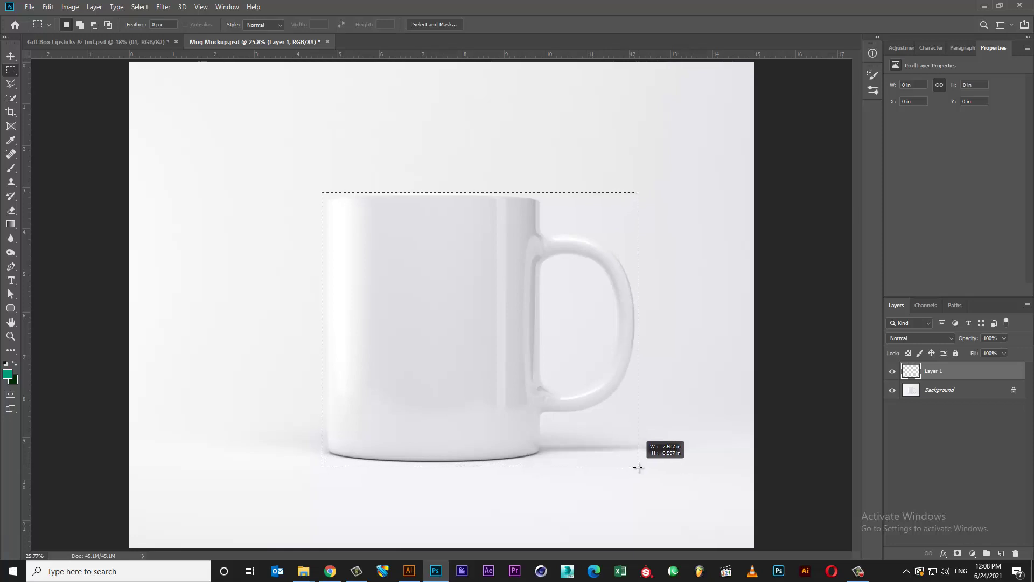
{"action": "left_click_drag", "start_coordinate": [640, 467], "coordinate": [641, 467]}
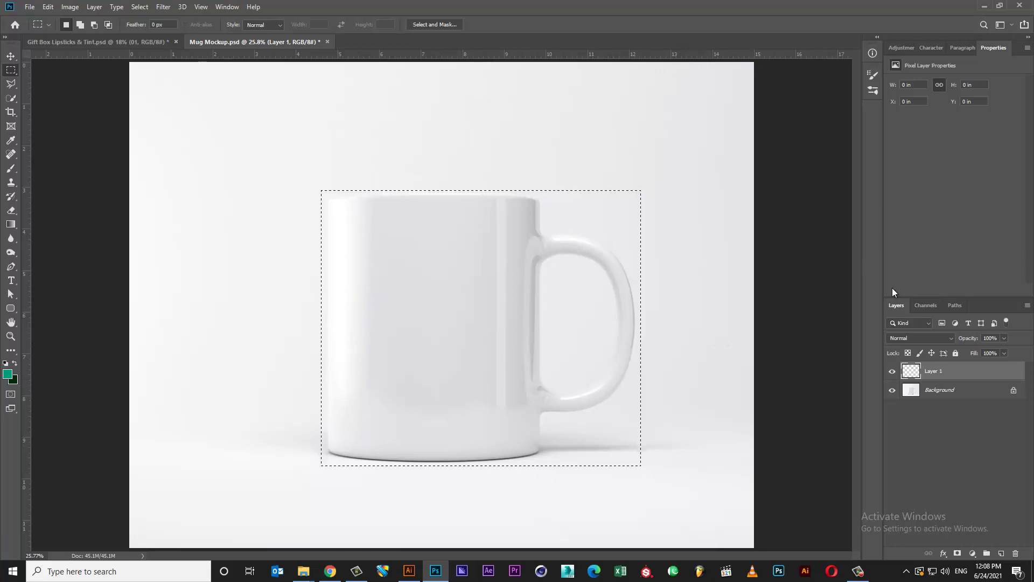
Step: Set the foreground colour to a bright warm yellow (#ffc000) in the Color Picker
{"action": "left_click", "coordinate": [8, 374]}
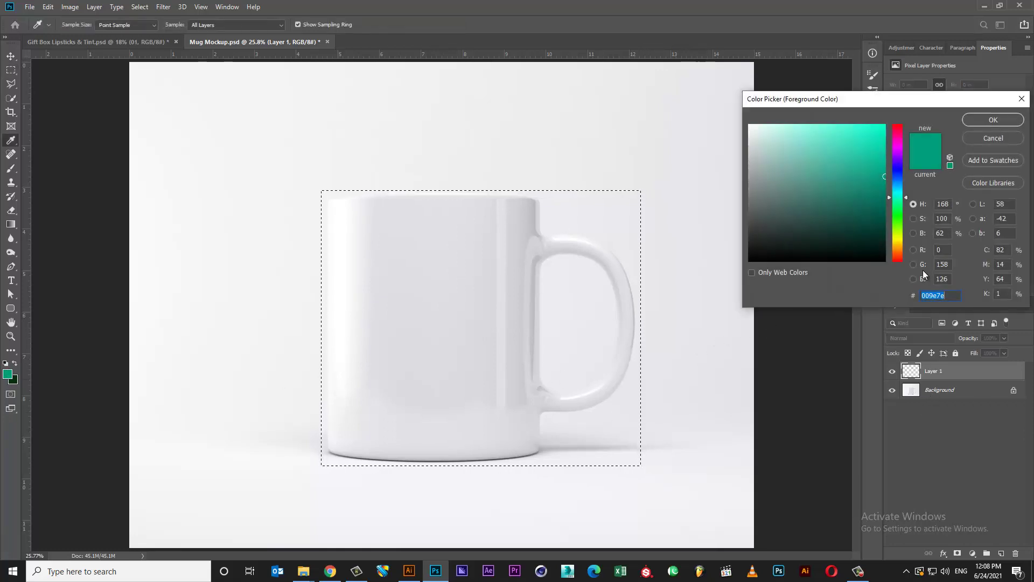
{"action": "left_click", "coordinate": [899, 240]}
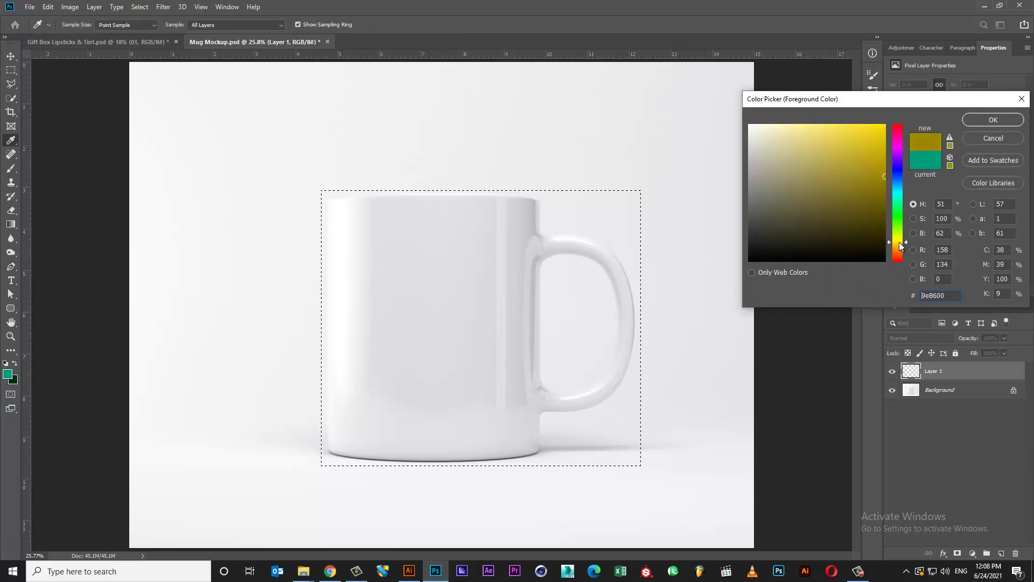
{"action": "left_click", "coordinate": [884, 129]}
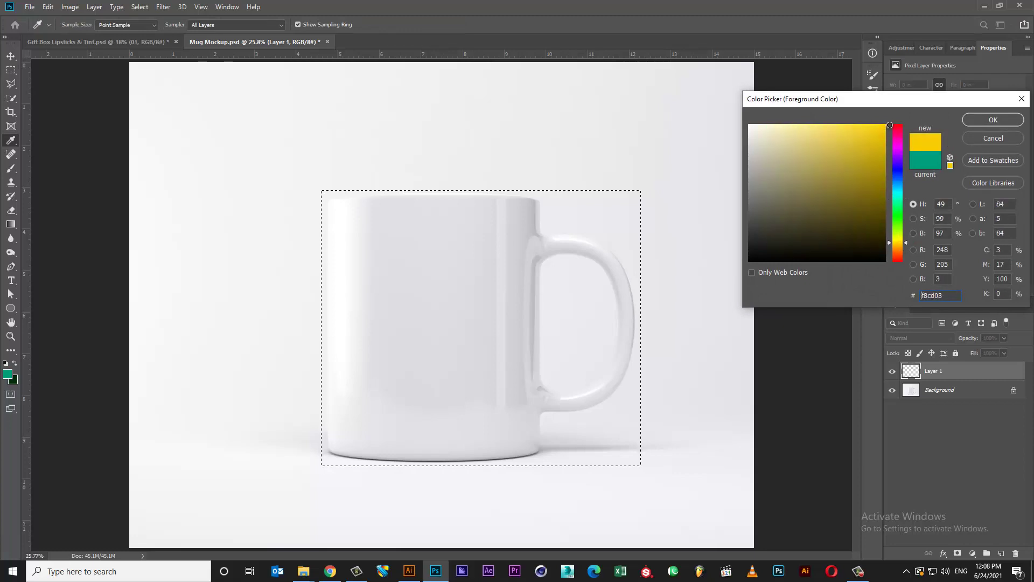
{"action": "left_click", "coordinate": [884, 126]}
{"action": "left_click", "coordinate": [905, 243]}
{"action": "left_click", "coordinate": [994, 118]}
Step: Fill the selection with yellow, deselect, name the layer BG COLOR and add a mask
{"action": "key", "text": "alt+Delete"}
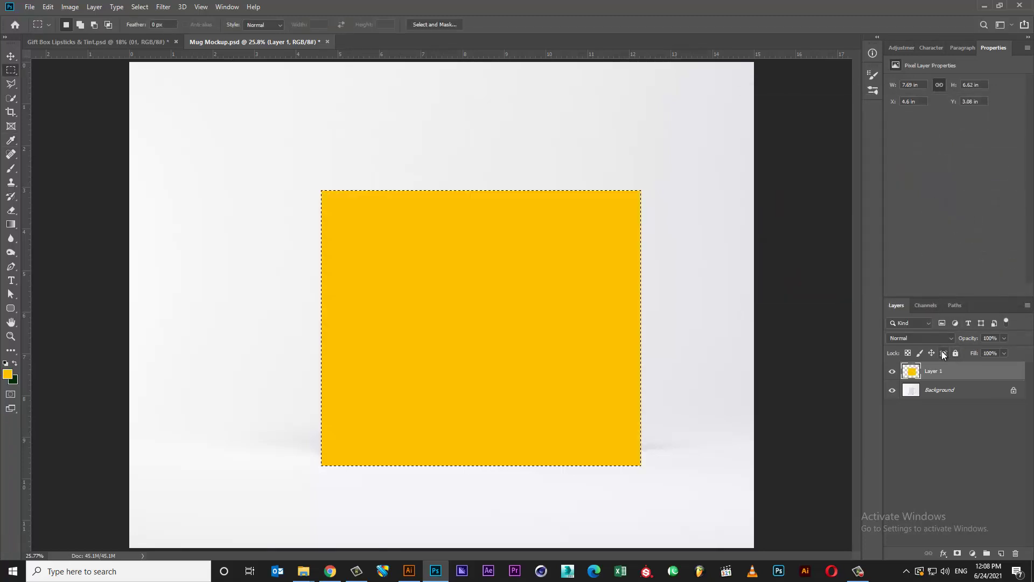
{"action": "key", "text": "ctrl+d"}
{"action": "type", "text": "BG COLOR"}
{"action": "key", "text": "Return"}
{"action": "left_click", "coordinate": [960, 554]}
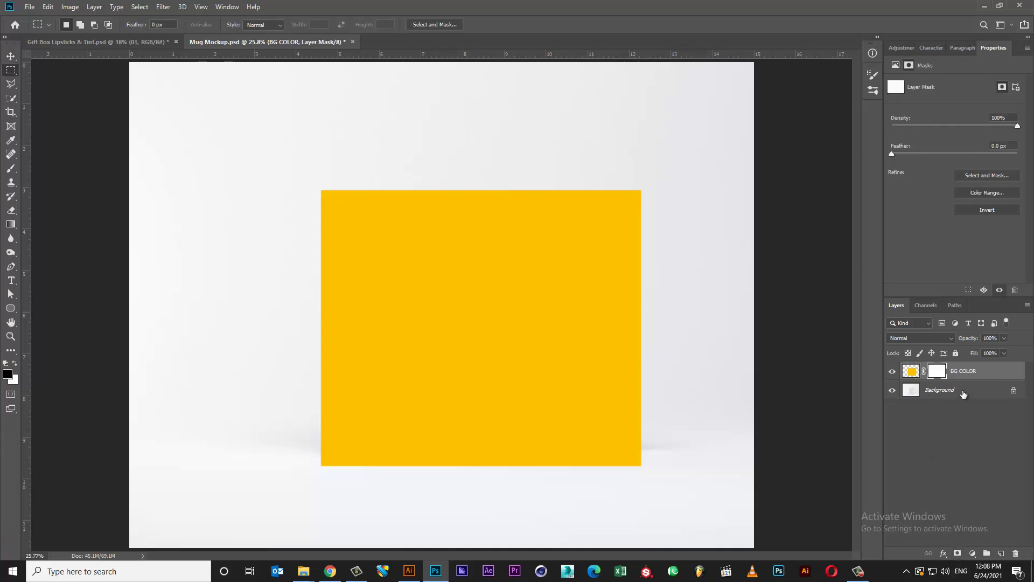
Step: Lower BG COLOR's fill to about 27% so the mug shows through, zooming on the handle
{"action": "left_click", "coordinate": [1003, 353]}
{"action": "left_click_drag", "start_coordinate": [1010, 368], "coordinate": [984, 368]}
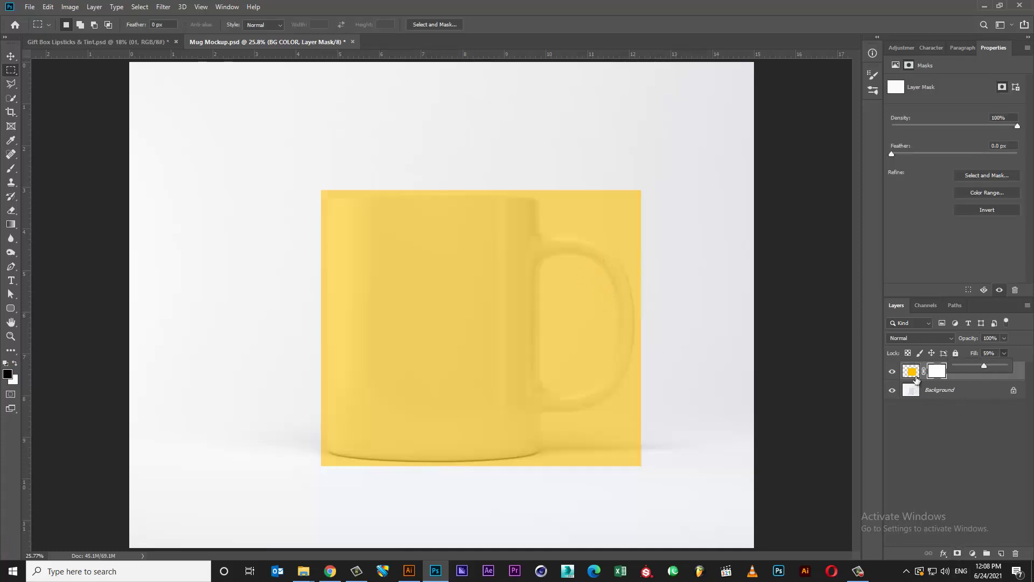
{"action": "key", "text": "Return"}
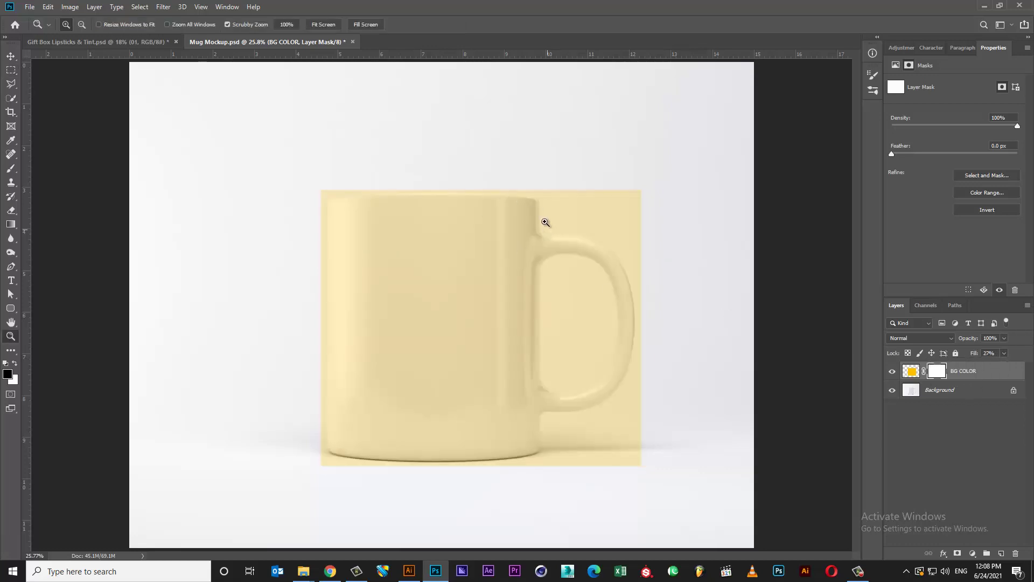
{"action": "key", "text": "z"}
{"action": "left_click_drag", "start_coordinate": [538, 208], "coordinate": [622, 215]}
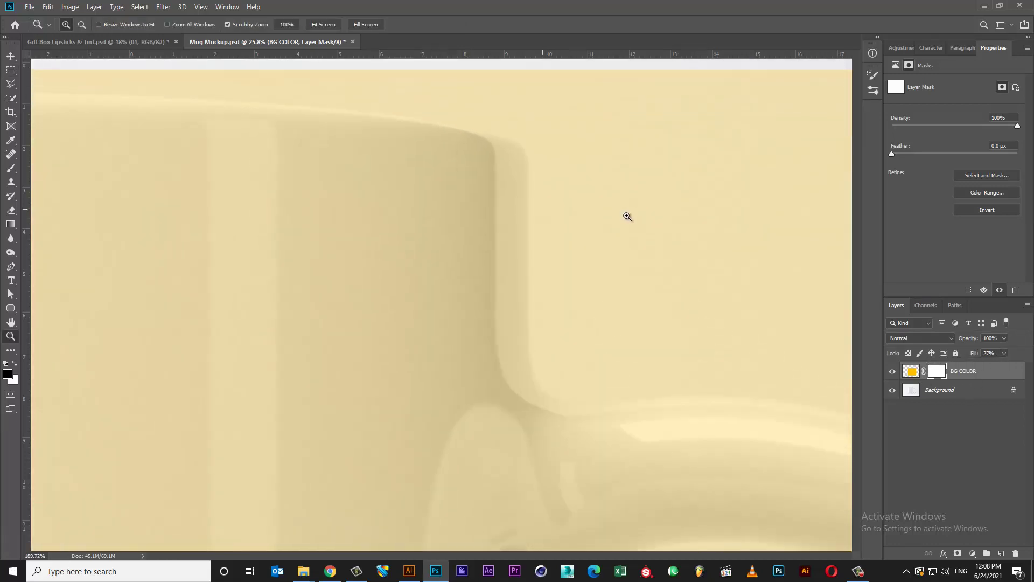
Step: Start a Pen shape path down the mug's edge and along the handle's outer curve
{"action": "key", "text": "m"}
{"action": "key", "text": "p"}
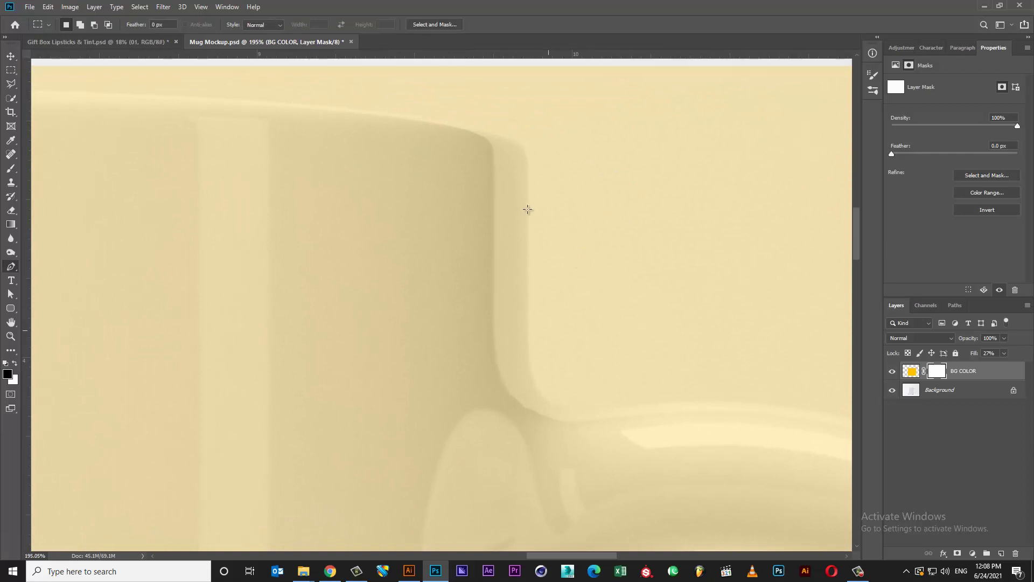
{"action": "key", "text": "p"}
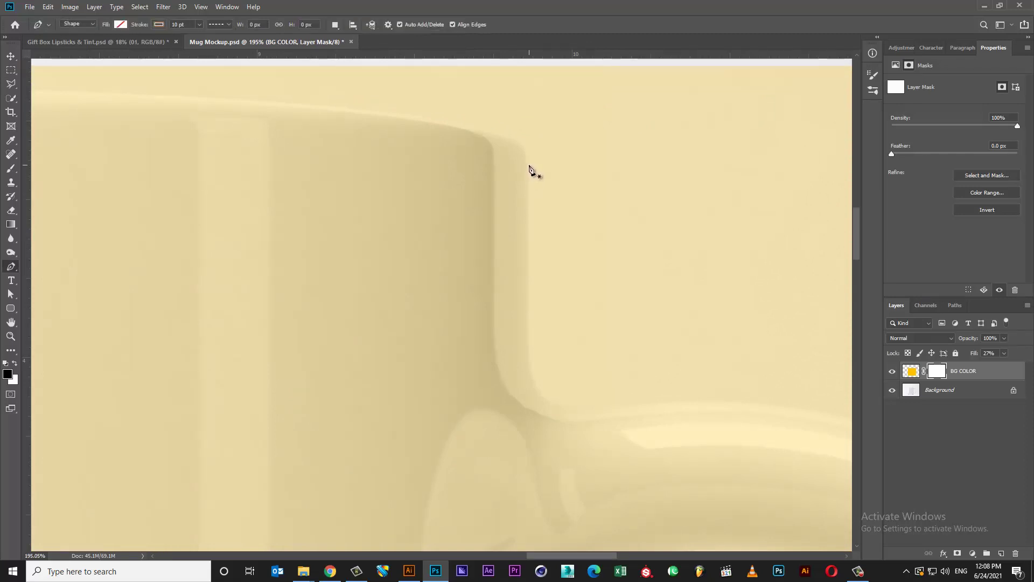
{"action": "left_click", "coordinate": [528, 166]}
{"action": "left_click", "coordinate": [529, 325]}
{"action": "mouse_move", "coordinate": [539, 390]}
{"action": "left_mouse_down"}
{"action": "mouse_move", "coordinate": [554, 406]}
{"action": "mouse_move", "coordinate": [638, 404]}
{"action": "left_mouse_up"}
{"action": "key", "text": "space"}
{"action": "left_click_drag", "start_coordinate": [629, 358], "coordinate": [774, 502]}
{"action": "left_click_drag", "start_coordinate": [678, 462], "coordinate": [638, 485]}
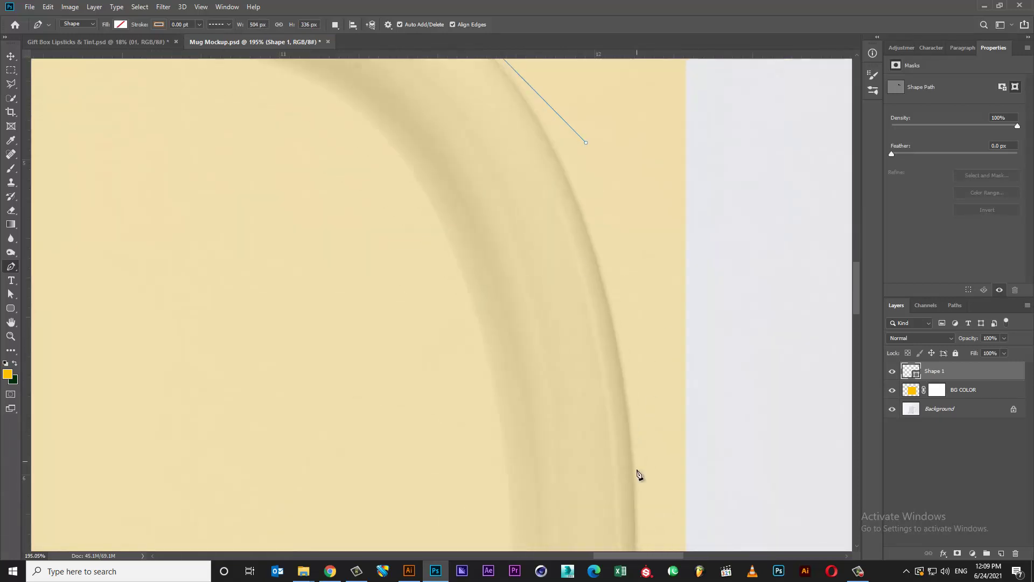
{"action": "scroll", "coordinate": [660, 421], "scroll_direction": "down", "scroll_amount": 5}
{"action": "scroll", "coordinate": [660, 421], "scroll_direction": "up", "scroll_amount": 3}
{"action": "scroll", "coordinate": [566, 361], "scroll_direction": "up", "scroll_amount": 2}
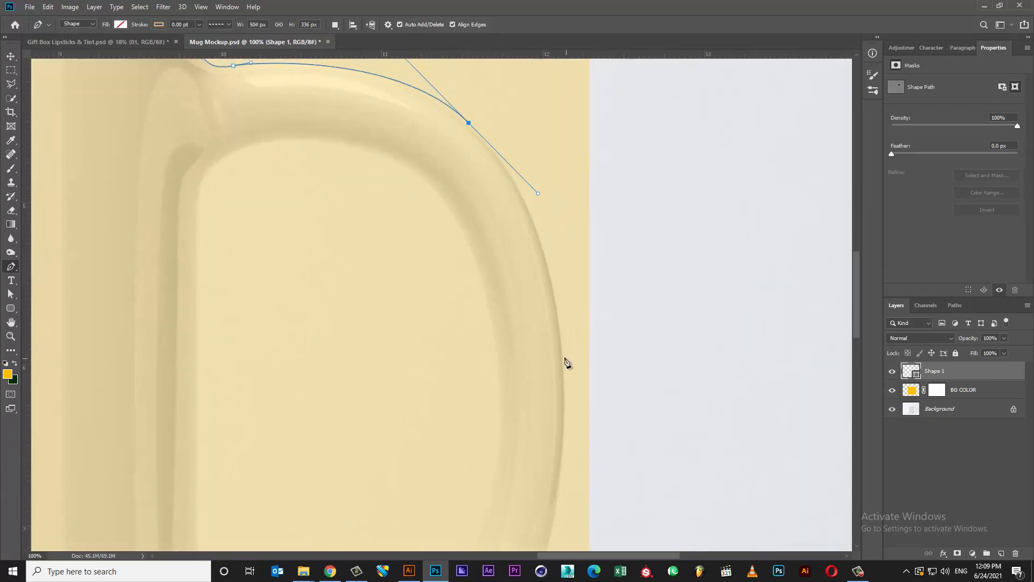
Step: Trace the handle's top, outer curve and bottom back to where it meets the mug
{"action": "left_click_drag", "start_coordinate": [566, 388], "coordinate": [572, 507]}
{"action": "key", "text": "ctrl+z"}
{"action": "key", "text": "space"}
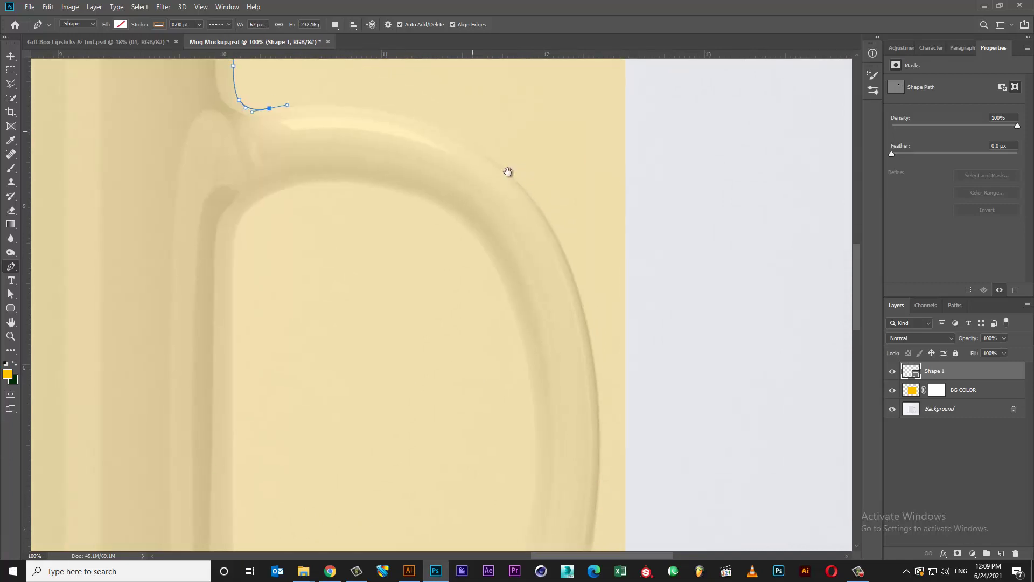
{"action": "left_click_drag", "start_coordinate": [586, 245], "coordinate": [611, 266]}
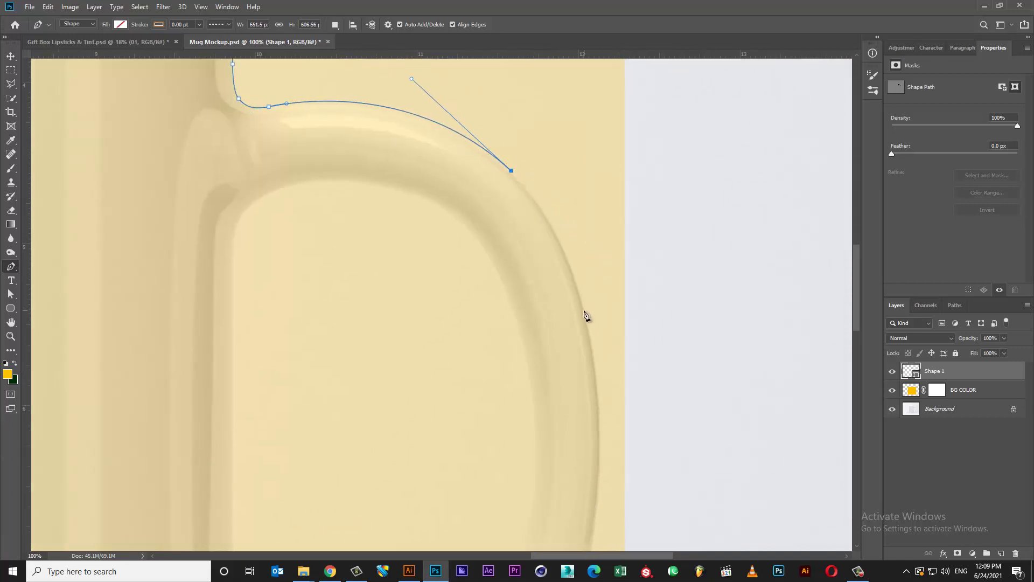
{"action": "mouse_move", "coordinate": [583, 310]}
{"action": "left_mouse_down"}
{"action": "mouse_move", "coordinate": [597, 396]}
{"action": "mouse_move", "coordinate": [564, 534]}
{"action": "left_mouse_up"}
{"action": "scroll", "coordinate": [596, 380], "scroll_direction": "down", "scroll_amount": 3}
{"action": "scroll", "coordinate": [591, 407], "scroll_direction": "down", "scroll_amount": 4}
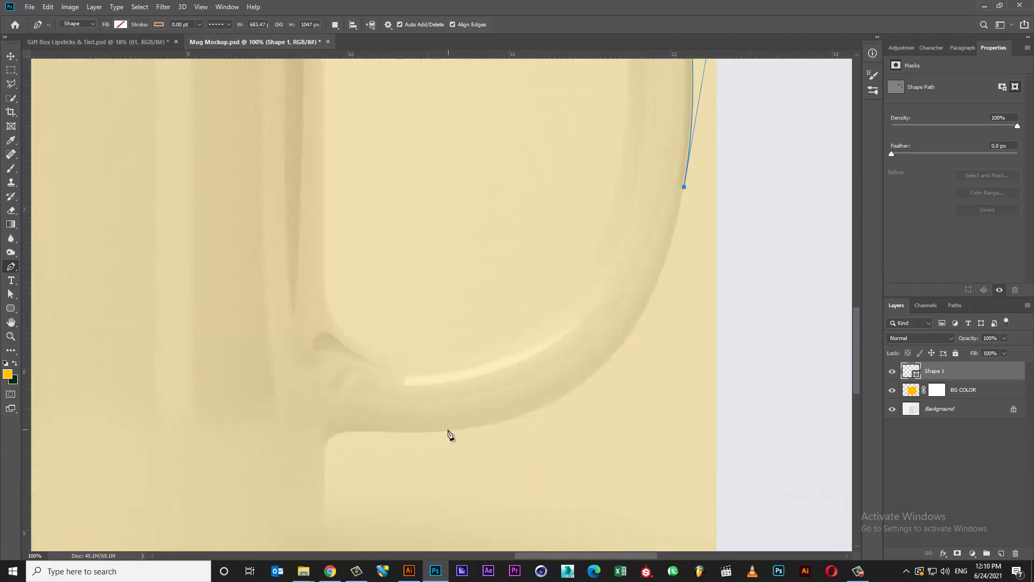
{"action": "mouse_move", "coordinate": [551, 404]}
{"action": "left_mouse_down"}
{"action": "mouse_move", "coordinate": [442, 459]}
{"action": "mouse_move", "coordinate": [525, 429]}
{"action": "left_mouse_up"}
{"action": "mouse_move", "coordinate": [375, 430]}
{"action": "left_mouse_down"}
{"action": "mouse_move", "coordinate": [262, 418]}
{"action": "mouse_move", "coordinate": [257, 426]}
{"action": "left_mouse_up"}
{"action": "left_click_drag", "start_coordinate": [323, 452], "coordinate": [326, 481]}
{"action": "scroll", "coordinate": [325, 482], "scroll_direction": "down", "scroll_amount": 3}
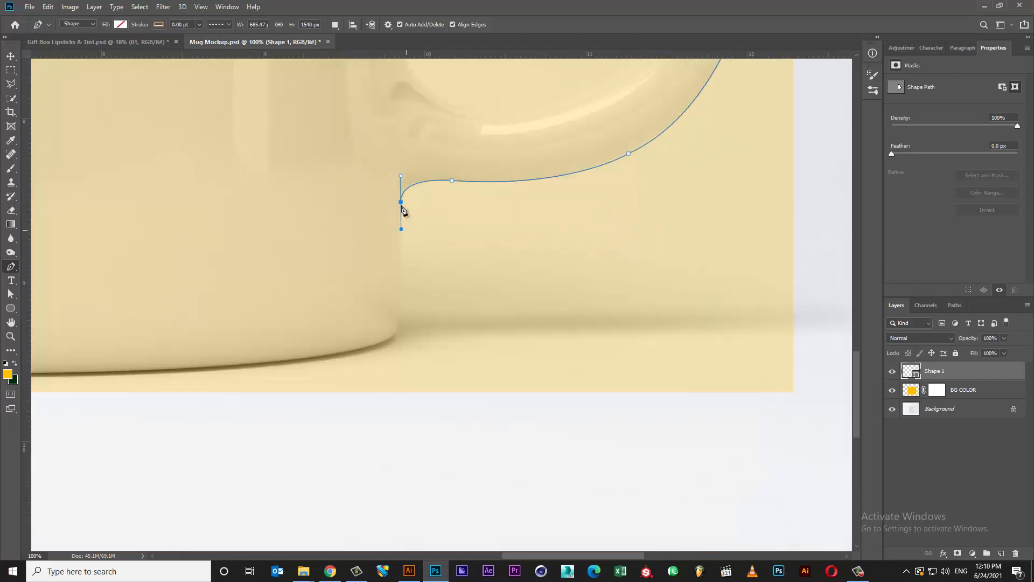
Step: Continue the outline down the mug's side and along its base to the bottom-left corner
{"action": "left_click", "coordinate": [402, 322]}
{"action": "scroll", "coordinate": [370, 363], "scroll_direction": "up", "scroll_amount": 3}
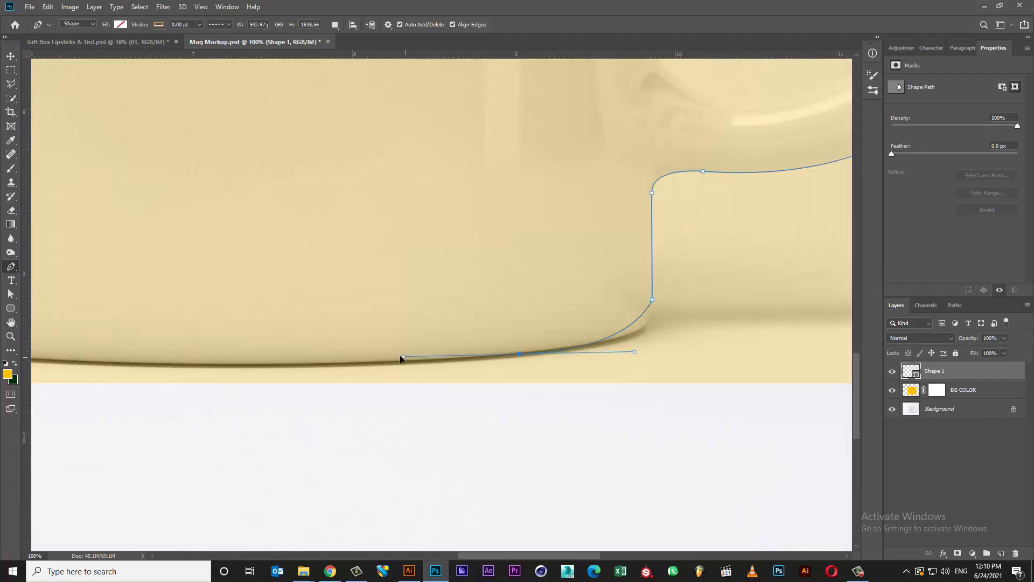
{"action": "left_click_drag", "start_coordinate": [632, 334], "coordinate": [617, 341]}
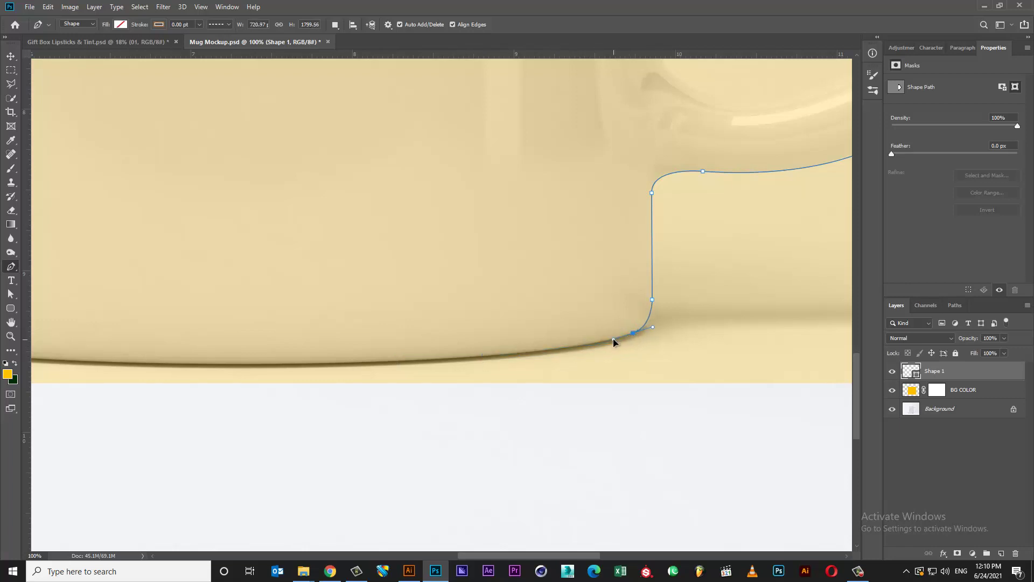
{"action": "left_click_drag", "start_coordinate": [260, 364], "coordinate": [162, 367]}
{"action": "key", "text": "space"}
{"action": "mouse_move", "coordinate": [48, 370]}
{"action": "left_mouse_down"}
{"action": "mouse_move", "coordinate": [168, 378]}
{"action": "mouse_move", "coordinate": [404, 364]}
{"action": "left_mouse_up"}
{"action": "left_click_drag", "start_coordinate": [278, 373], "coordinate": [118, 353]}
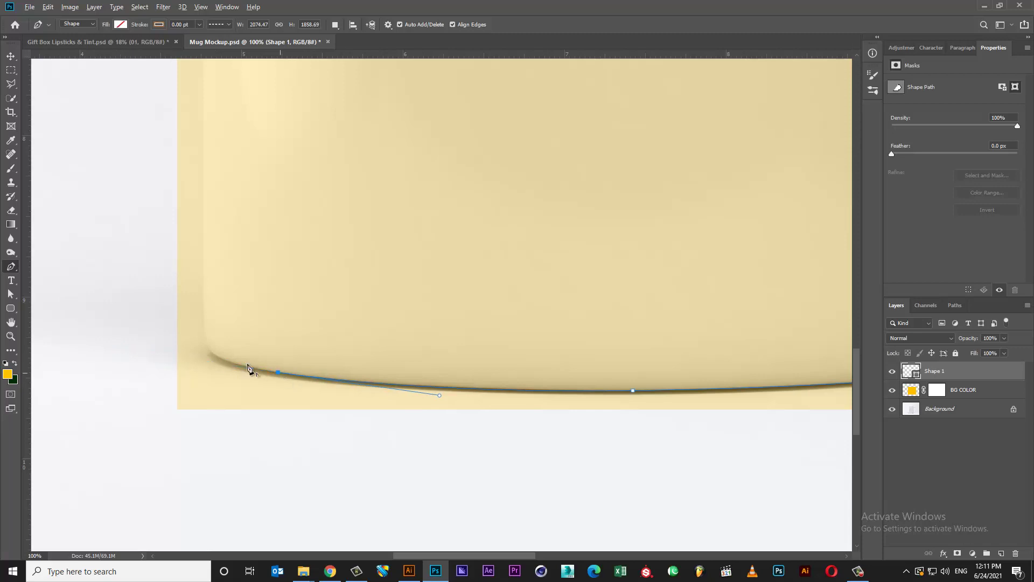
{"action": "left_click_drag", "start_coordinate": [216, 355], "coordinate": [204, 345]}
Step: Trace up the left edge and across the rim, closing the path at the top-right corner
{"action": "key", "text": "space"}
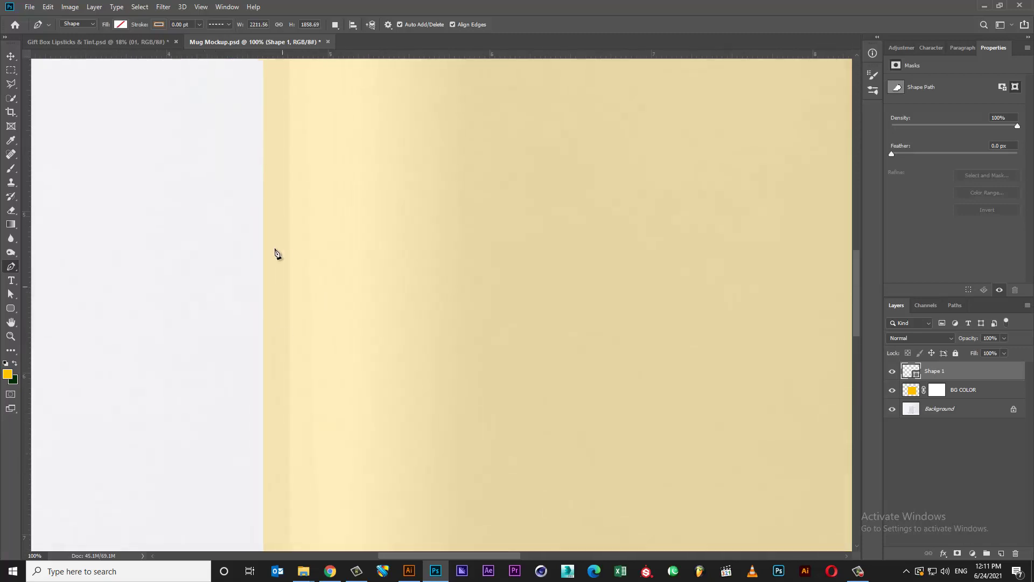
{"action": "left_click_drag", "start_coordinate": [283, 121], "coordinate": [323, 307]}
{"action": "left_click", "coordinate": [317, 252]}
{"action": "left_click_drag", "start_coordinate": [374, 222], "coordinate": [435, 218]}
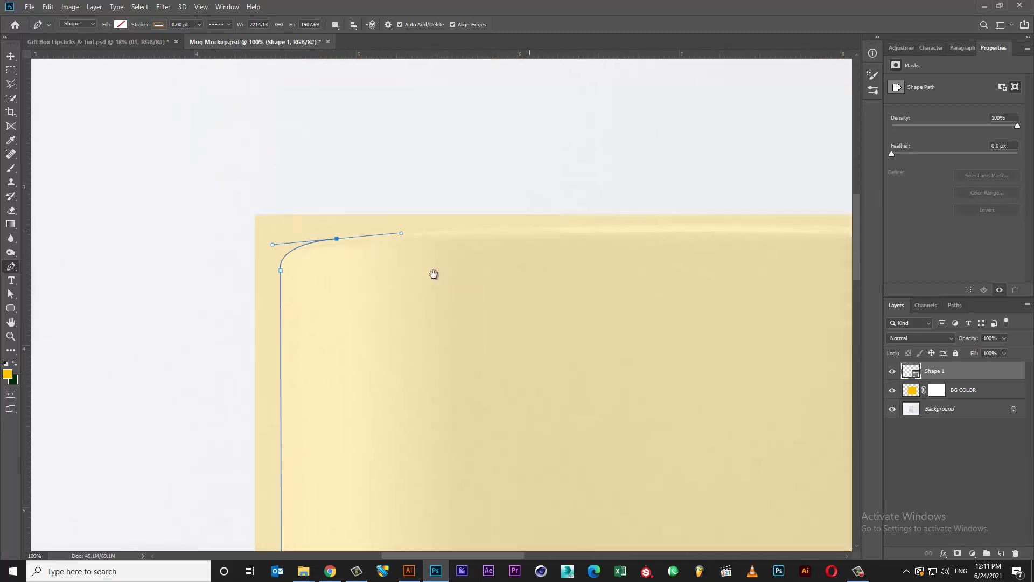
{"action": "key", "text": "space"}
{"action": "left_click_drag", "start_coordinate": [565, 324], "coordinate": [307, 307]}
{"action": "left_click_drag", "start_coordinate": [534, 283], "coordinate": [630, 298]}
{"action": "left_click_drag", "start_coordinate": [727, 299], "coordinate": [453, 283]}
{"action": "mouse_move", "coordinate": [735, 321]}
{"action": "left_mouse_down"}
{"action": "mouse_move", "coordinate": [583, 294]}
{"action": "mouse_move", "coordinate": [707, 303]}
{"action": "left_mouse_up"}
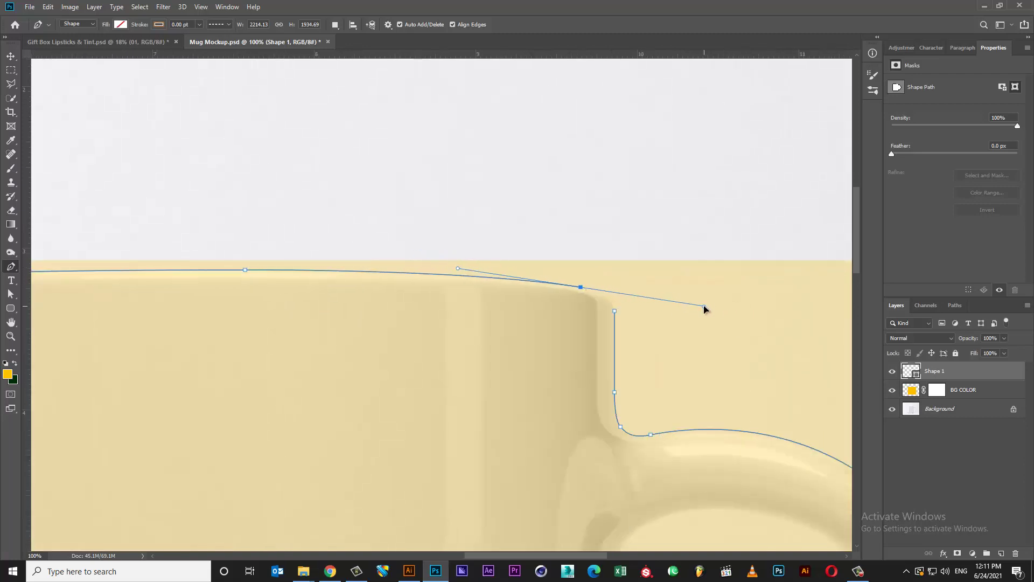
{"action": "left_click", "coordinate": [615, 311]}
Step: Turn the outline into a selection and fill BG COLOR's mask so yellow covers only the mug
{"action": "key", "text": "ctrl+0"}
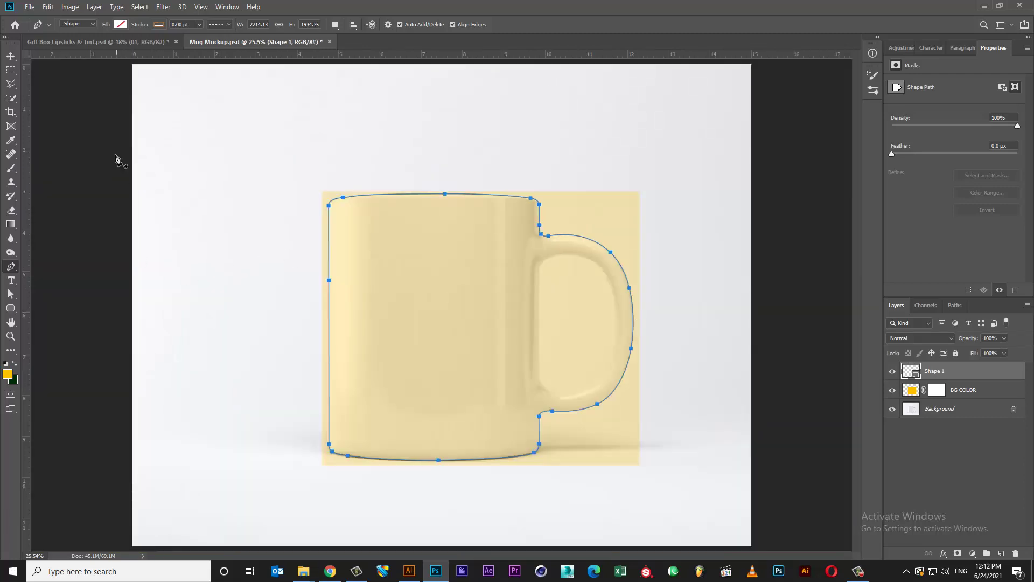
{"action": "key", "text": "ctrl+Return"}
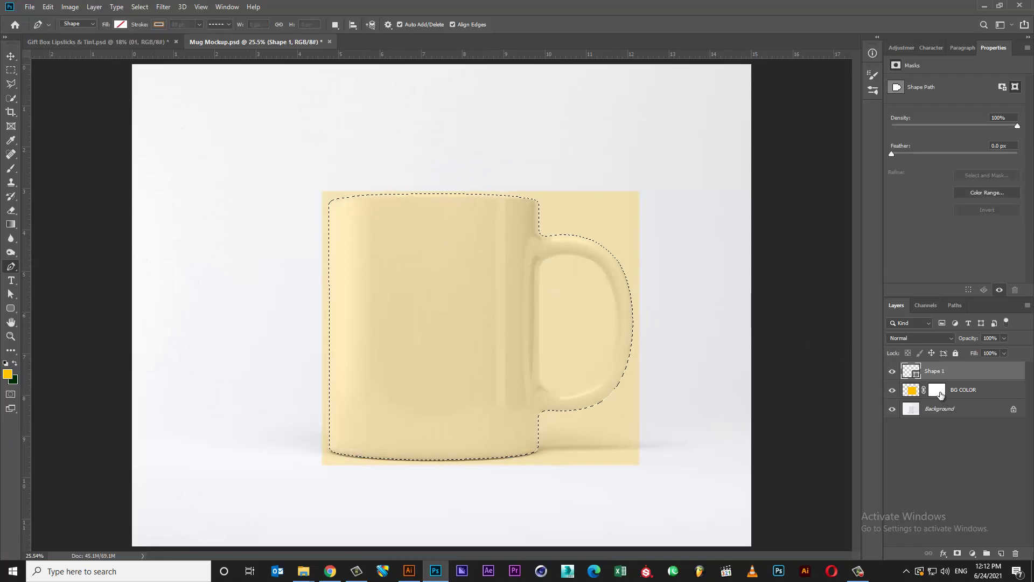
{"action": "left_click", "coordinate": [937, 390]}
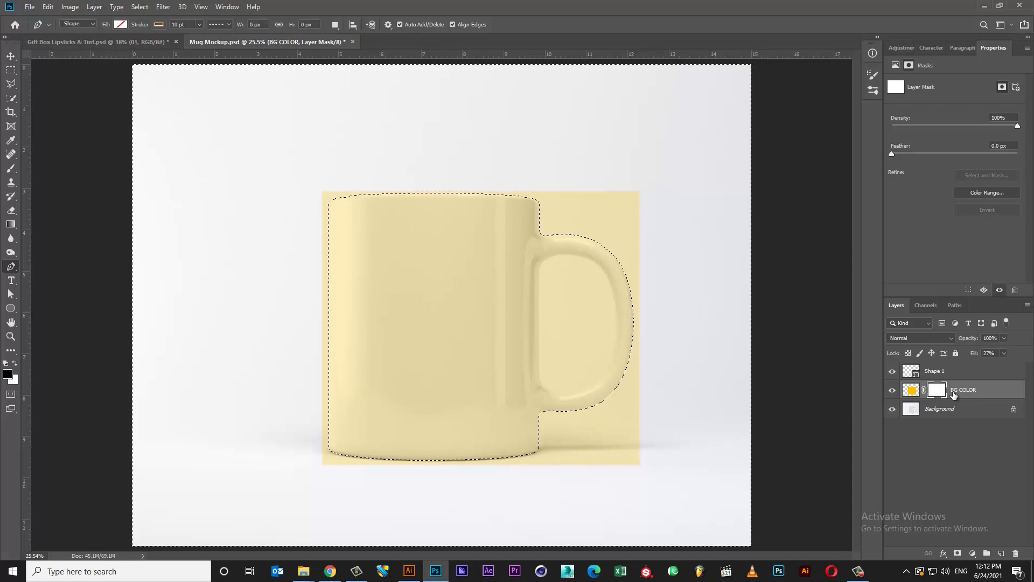
{"action": "key", "text": "alt+Delete"}
{"action": "key", "text": "ctrl+d"}
Step: Zoom in on the mug handle ready to trace its opening with the Pen
{"action": "key", "text": "z"}
{"action": "left_click_drag", "start_coordinate": [622, 299], "coordinate": [650, 298]}
{"action": "key", "text": "p"}
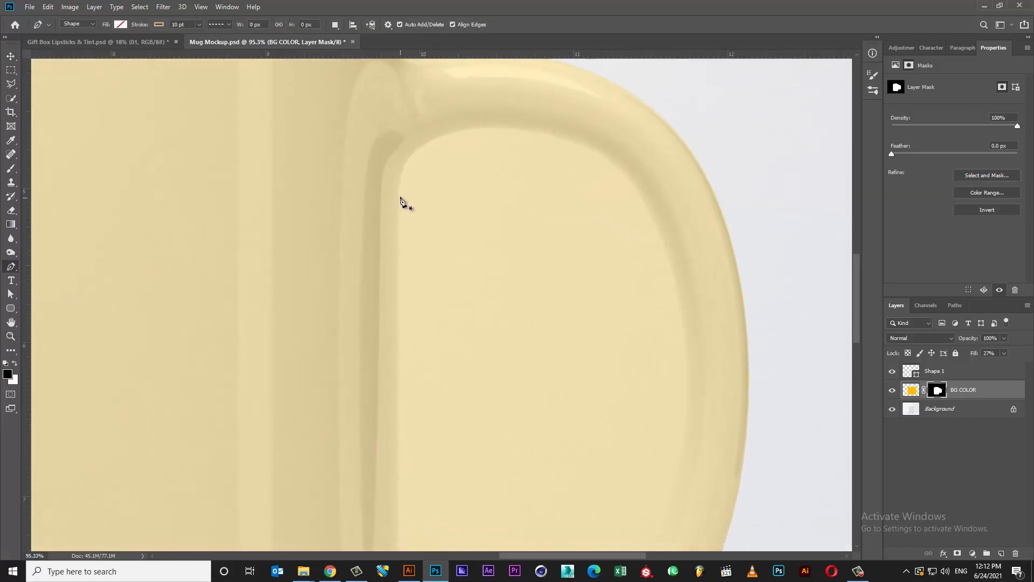
Step: Trace a closed Pen path around the opening inside the mug handle
{"action": "left_click_drag", "start_coordinate": [400, 201], "coordinate": [403, 367]}
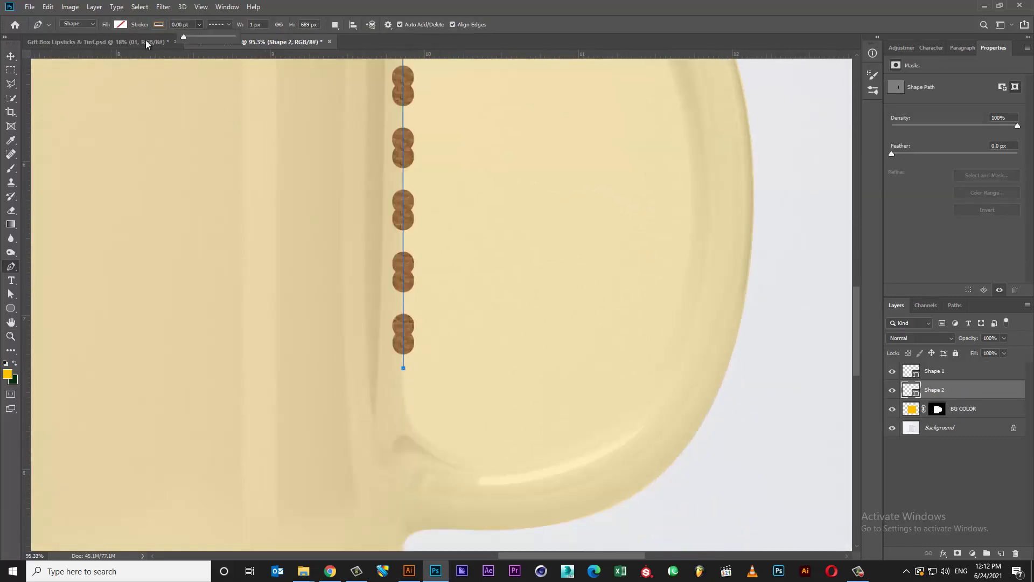
{"action": "left_click_drag", "start_coordinate": [485, 459], "coordinate": [581, 465]}
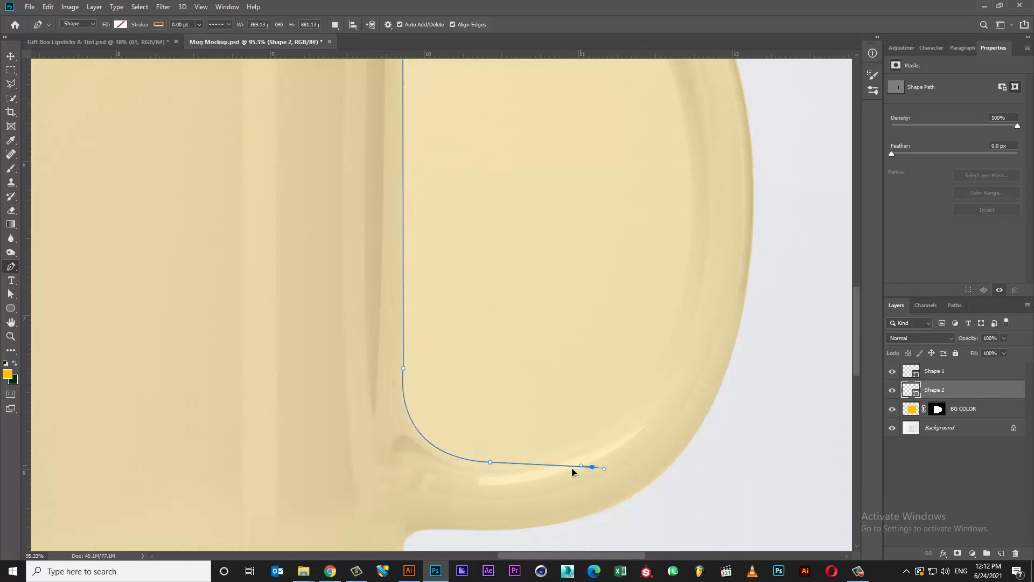
{"action": "scroll", "coordinate": [598, 461], "scroll_direction": "down", "scroll_amount": 3}
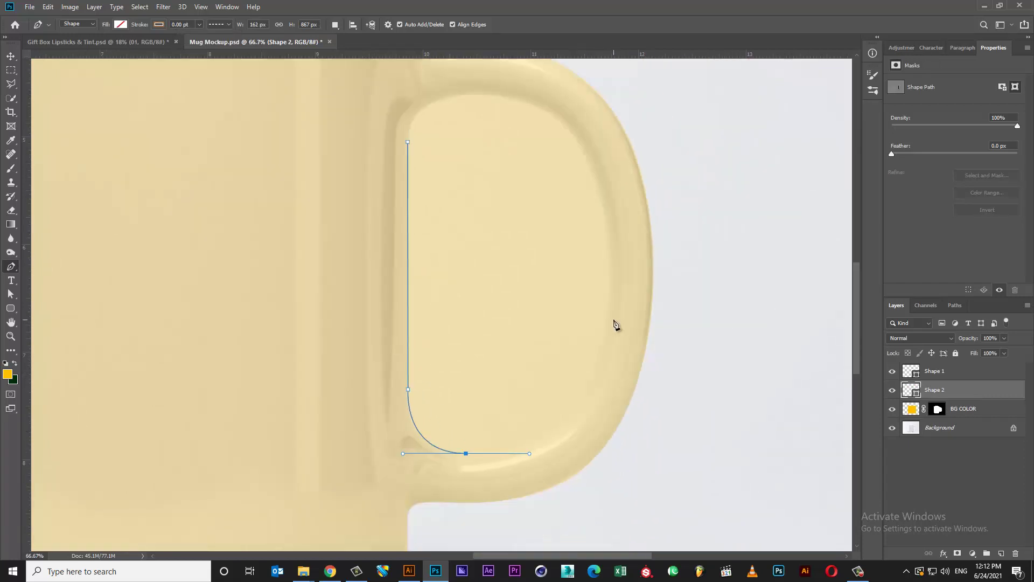
{"action": "left_click_drag", "start_coordinate": [606, 317], "coordinate": [609, 223]}
{"action": "left_click_drag", "start_coordinate": [528, 104], "coordinate": [452, 74]}
{"action": "left_click", "coordinate": [465, 94]}
{"action": "left_click_drag", "start_coordinate": [407, 143], "coordinate": [407, 117]}
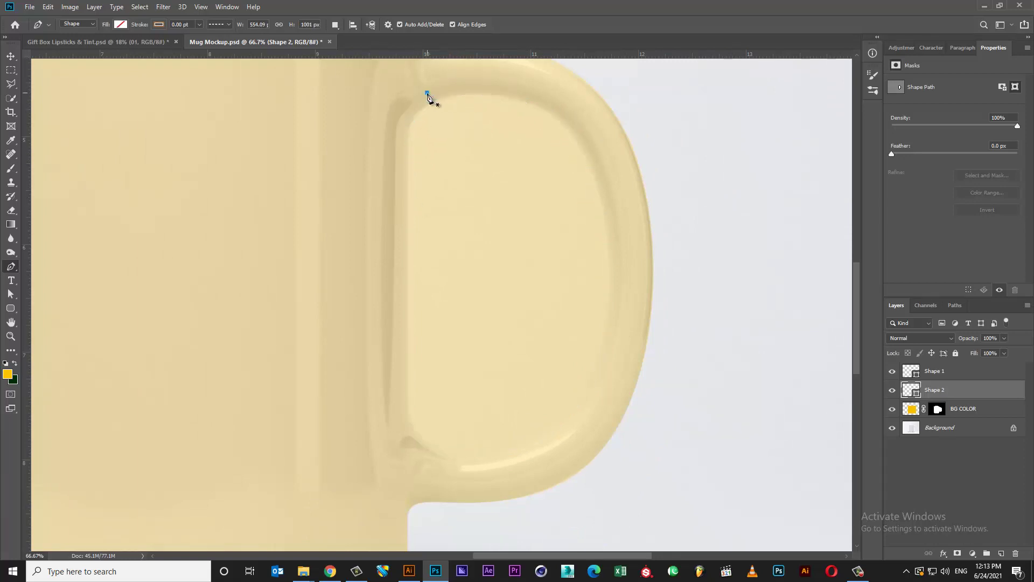
Step: Mask the handle opening out of BG COLOR, deselect, and restore its fill to 100%
{"action": "key", "text": "ctrl+Return"}
{"action": "left_click", "coordinate": [937, 409]}
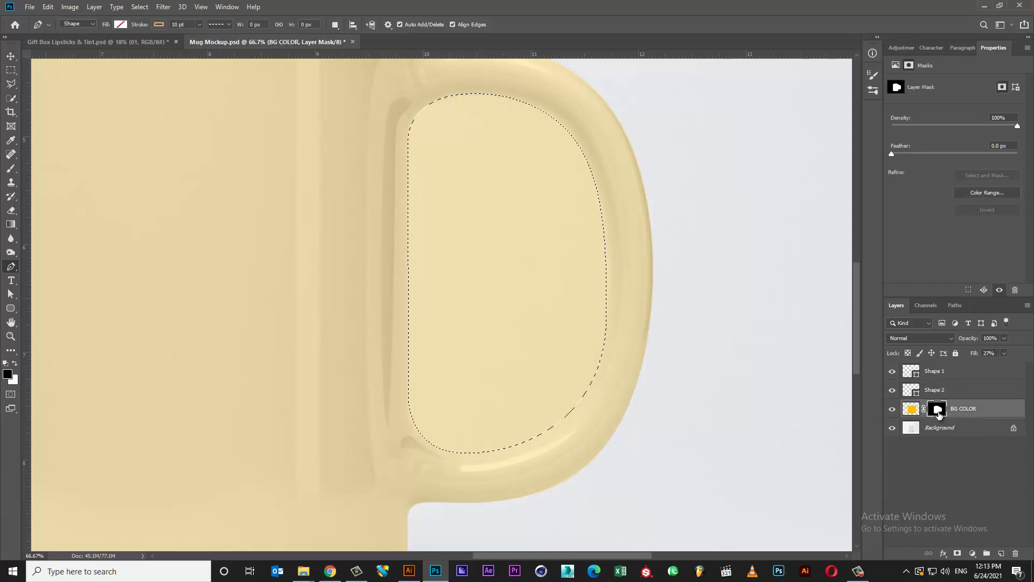
{"action": "key", "text": "alt+BackSpace"}
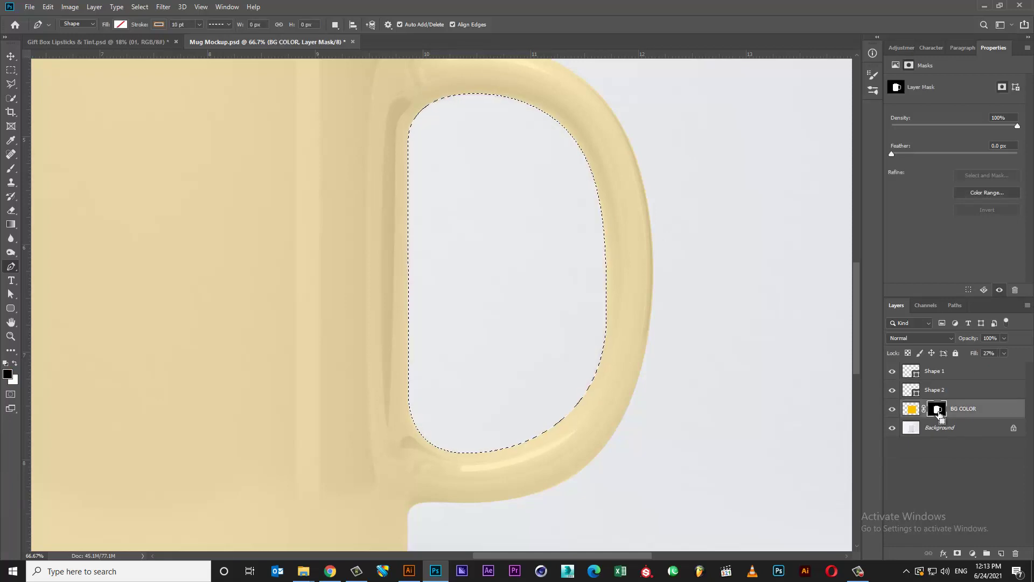
{"action": "key", "text": "ctrl+d"}
{"action": "key", "text": "ctrl+0"}
{"action": "key", "text": "v"}
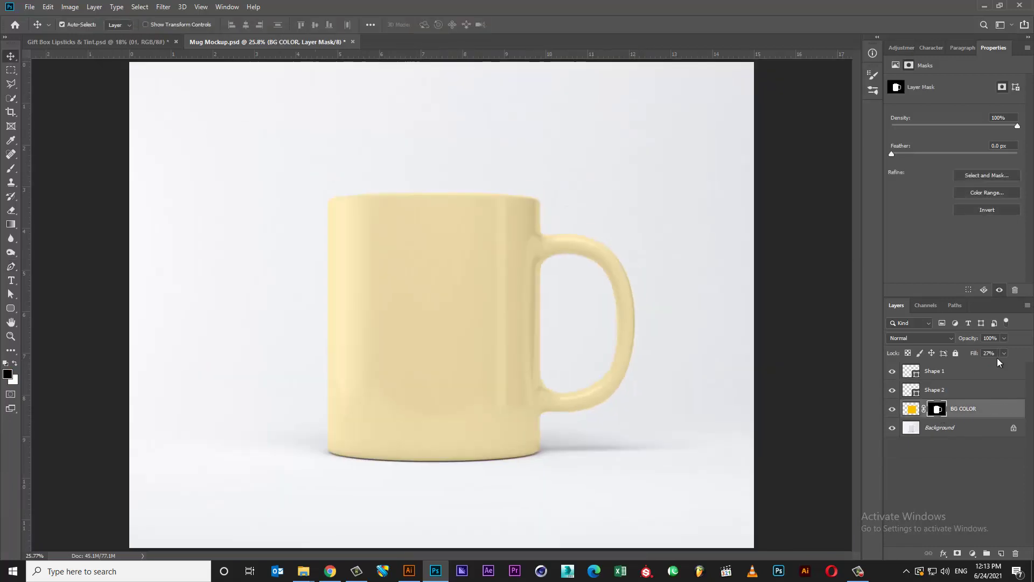
{"action": "left_click_drag", "start_coordinate": [1024, 368], "coordinate": [1033, 367]}
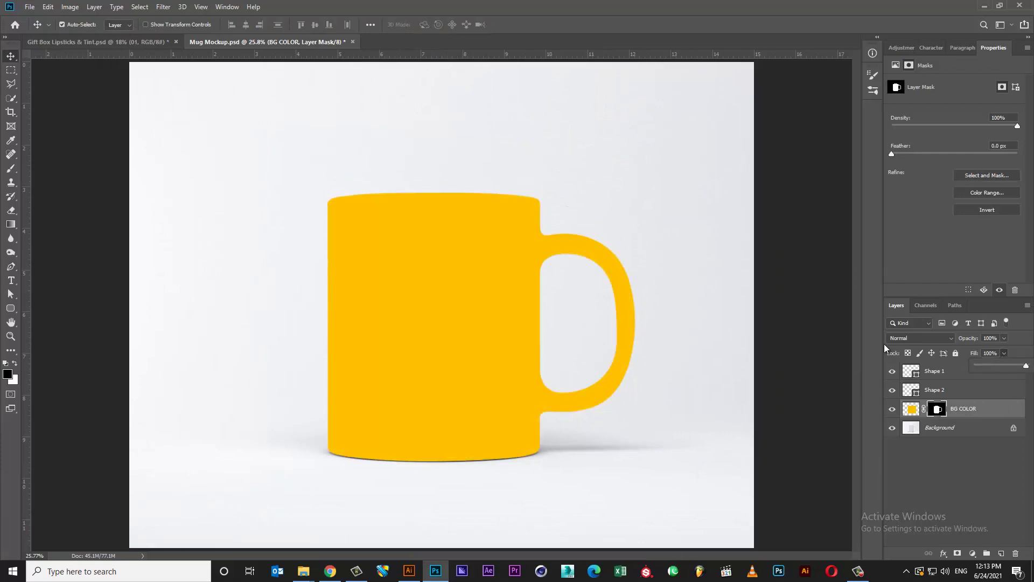
Step: Hide the helper shape layers and duplicate Background as a layer named Shades
{"action": "left_click", "coordinate": [946, 431]}
{"action": "left_click", "coordinate": [945, 372]}
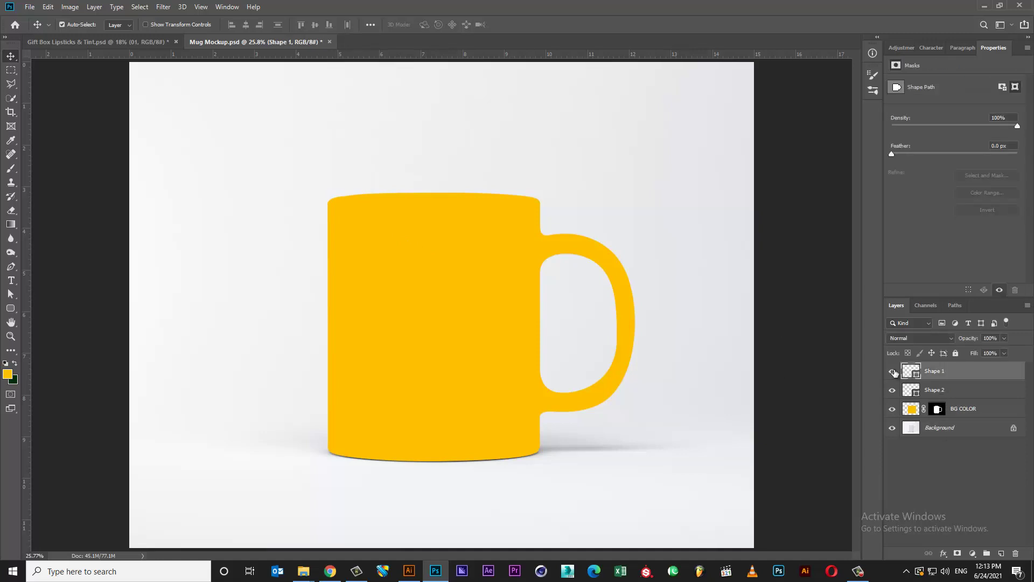
{"action": "left_click", "coordinate": [942, 429]}
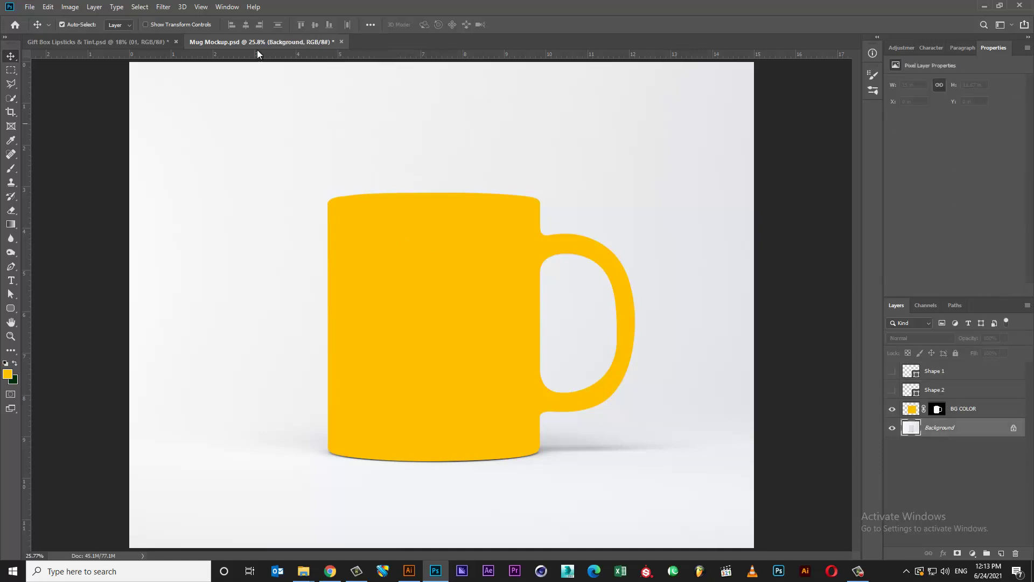
{"action": "left_click", "coordinate": [94, 7]}
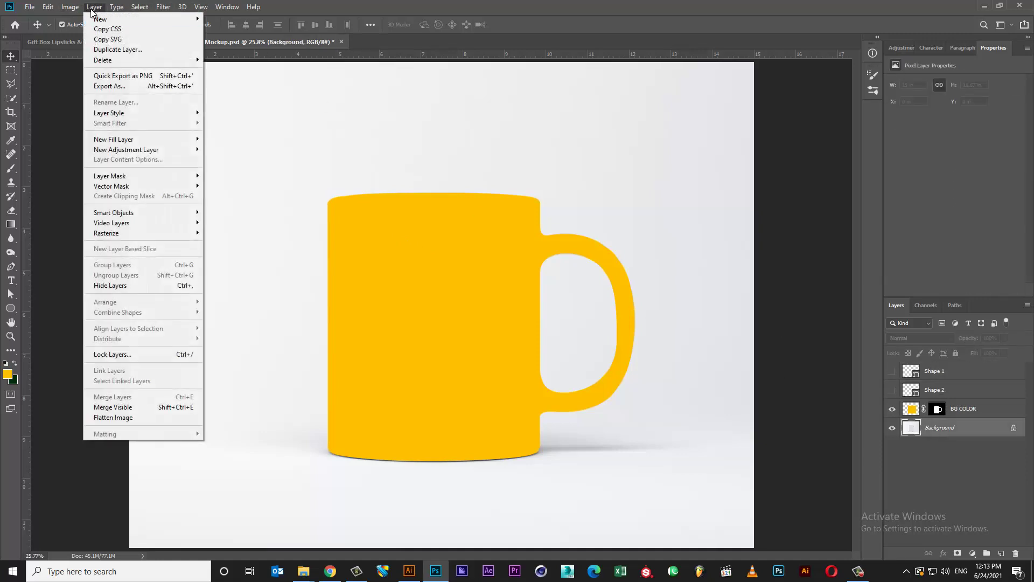
{"action": "left_click", "coordinate": [115, 49]}
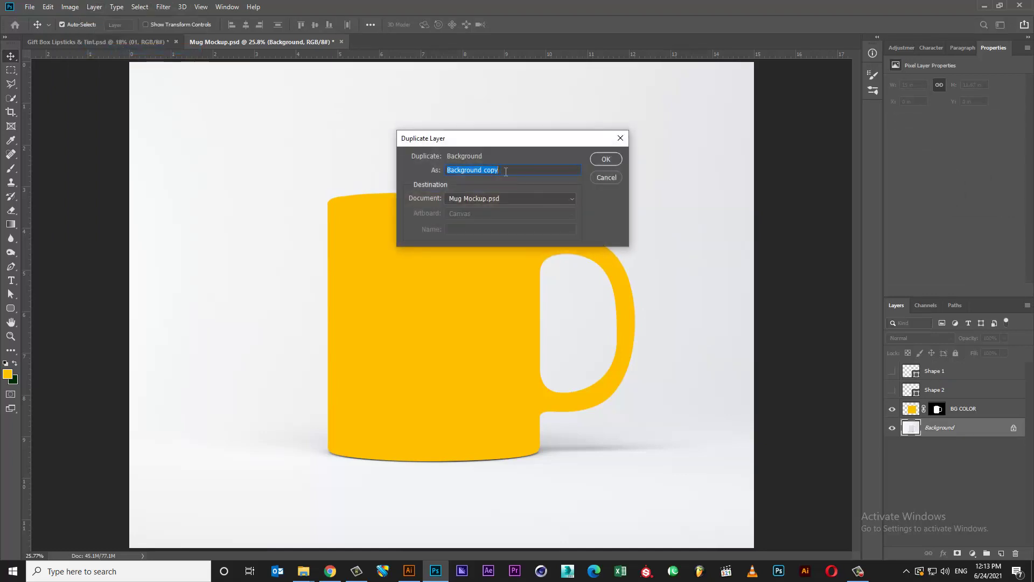
{"action": "type", "text": "Shades"}
{"action": "key", "text": "Return"}
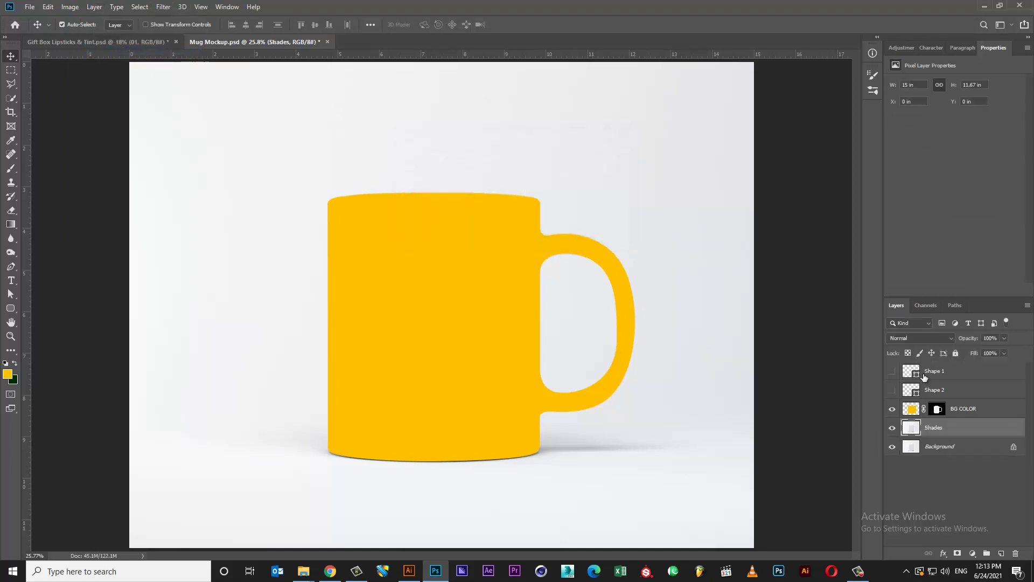
Step: Move Shades above BG COLOR and set its blend mode to Multiply
{"action": "left_click_drag", "start_coordinate": [937, 428], "coordinate": [938, 404]}
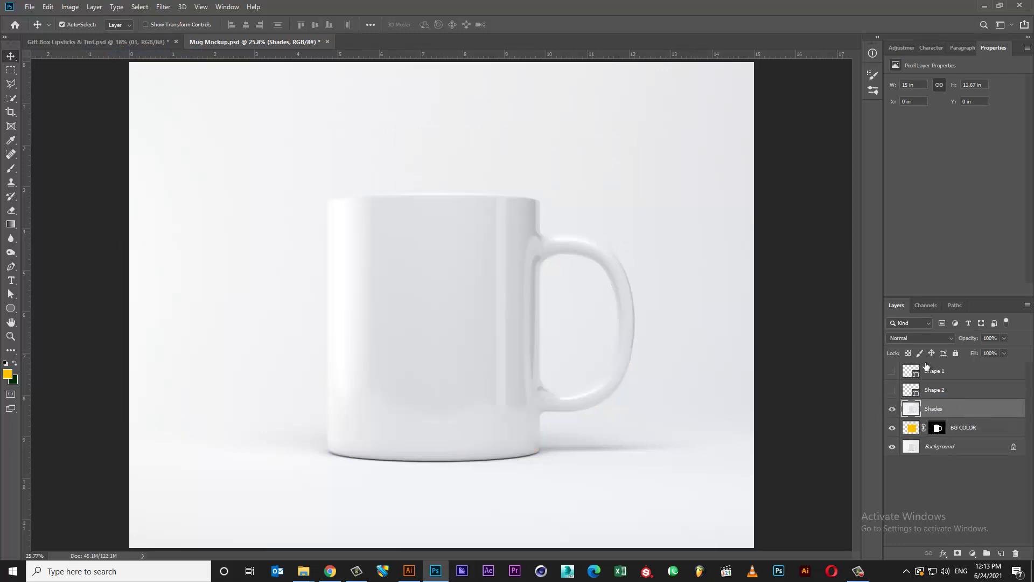
{"action": "left_click", "coordinate": [921, 336]}
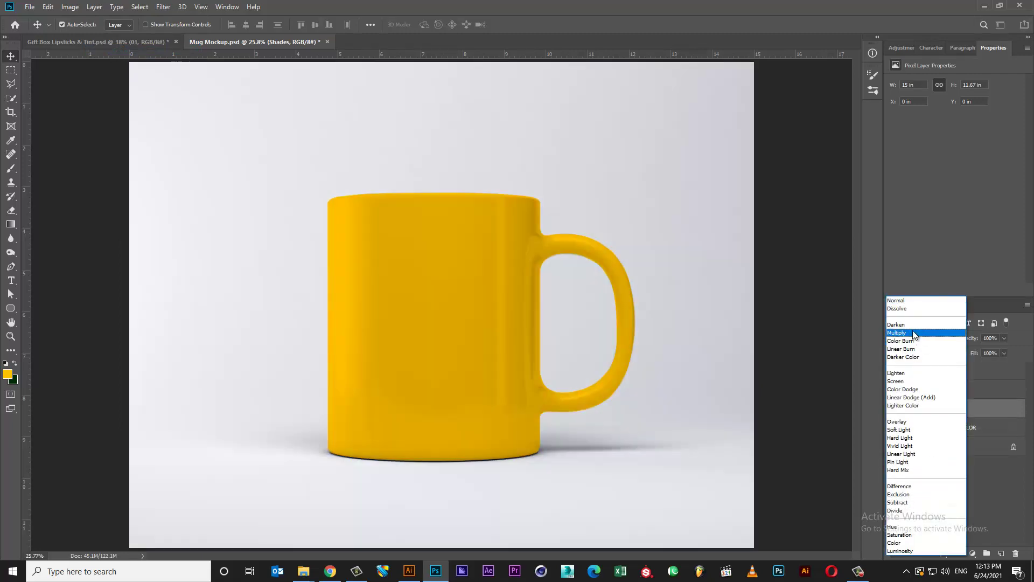
{"action": "left_click", "coordinate": [914, 333]}
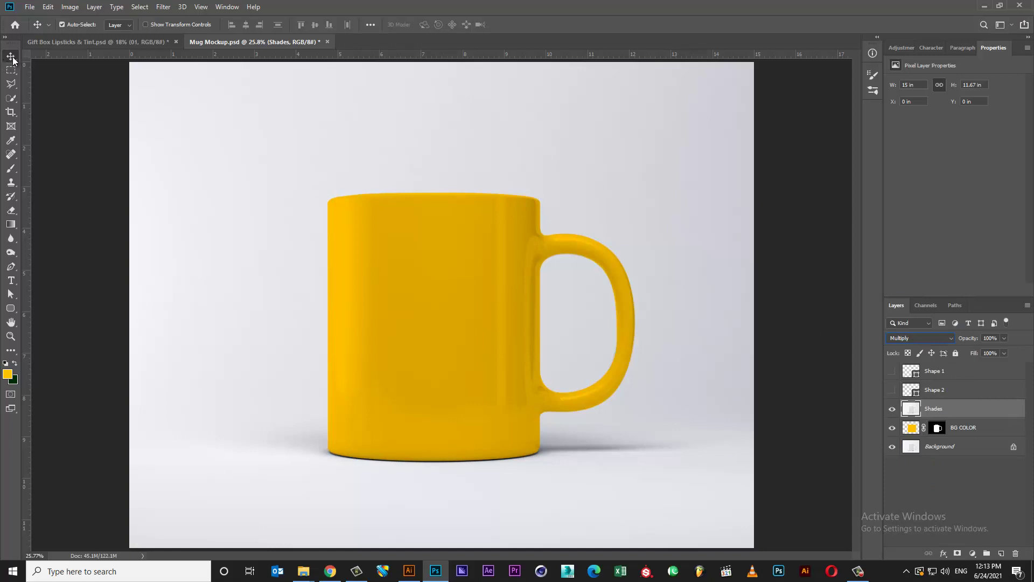
{"action": "left_click", "coordinate": [96, 140]}
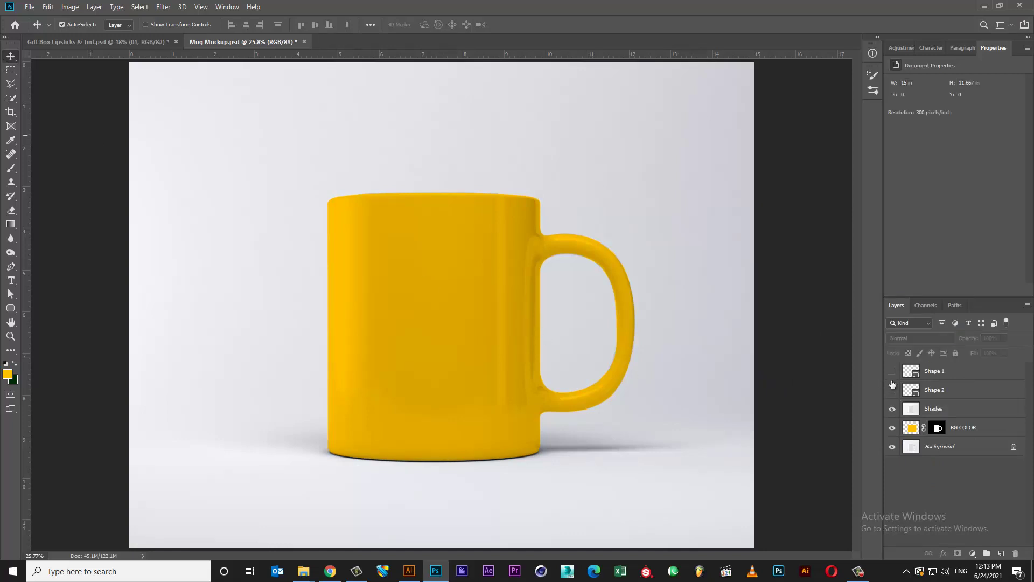
Step: Create a new layer above BG COLOR named Place Here
{"action": "left_click", "coordinate": [950, 410]}
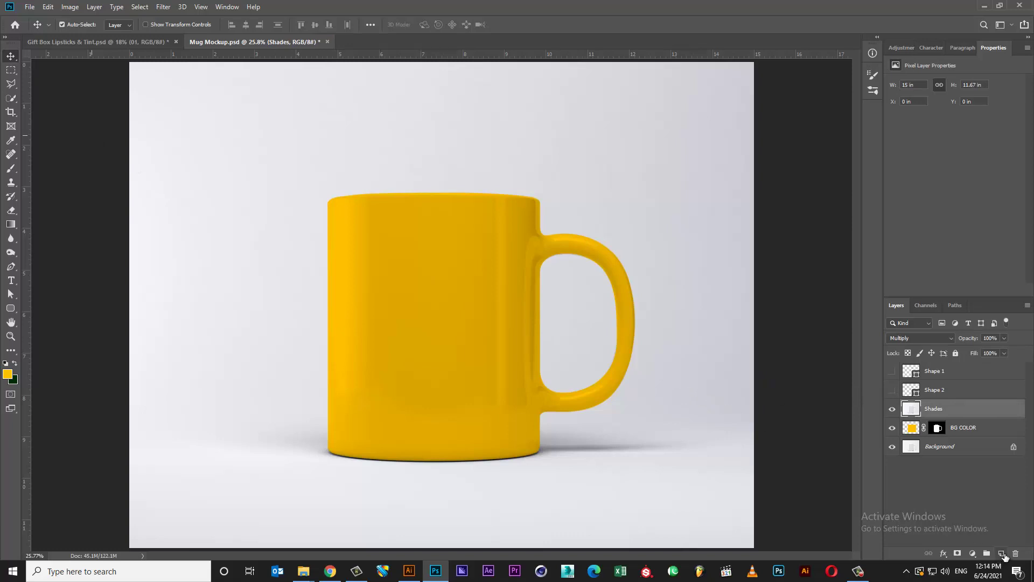
{"action": "key", "text": "ctrl+s"}
{"action": "left_click", "coordinate": [1002, 555]}
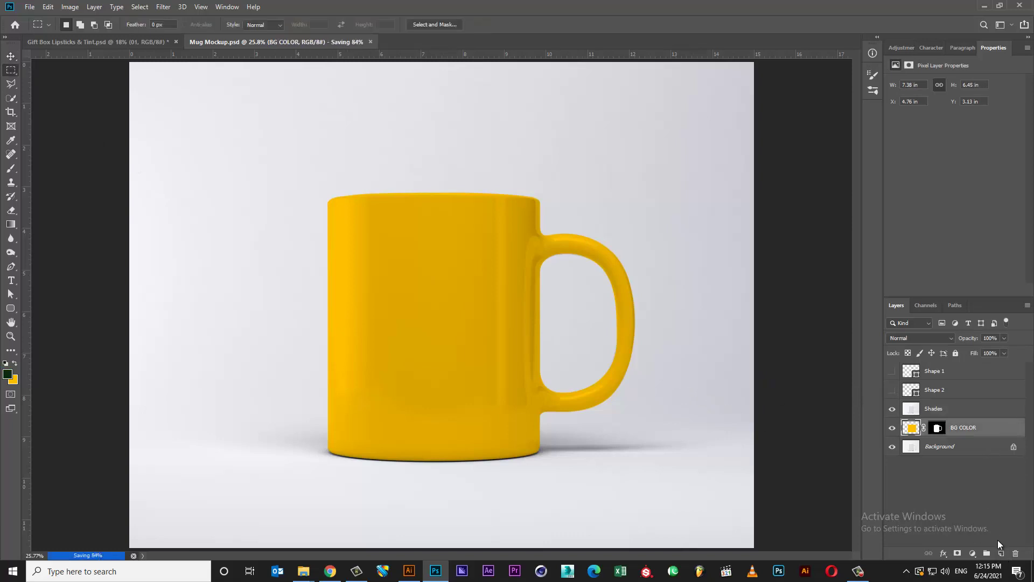
{"action": "double_click", "coordinate": [936, 428]}
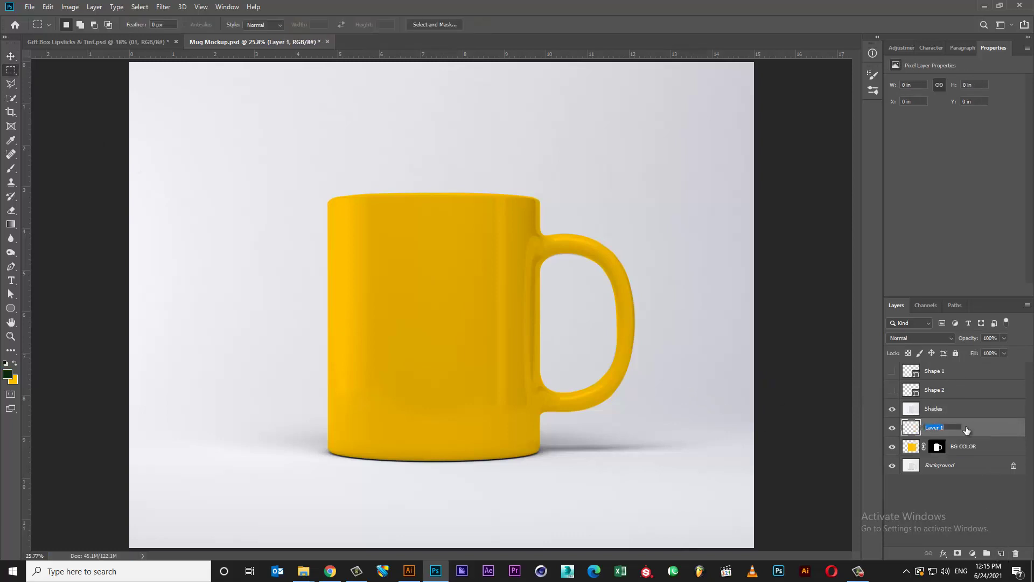
{"action": "type", "text": "A"}
{"action": "key", "text": "Return"}
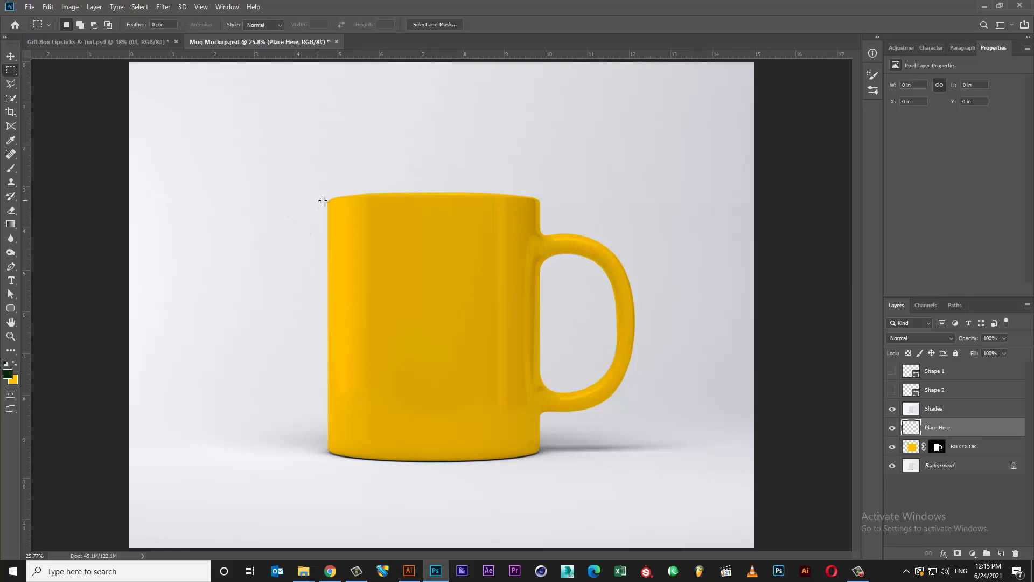
Step: Fill a rectangle over the mug body with dark green and convert Place Here to a smart object
{"action": "left_click_drag", "start_coordinate": [326, 195], "coordinate": [543, 464]}
{"action": "key", "text": "alt+Delete"}
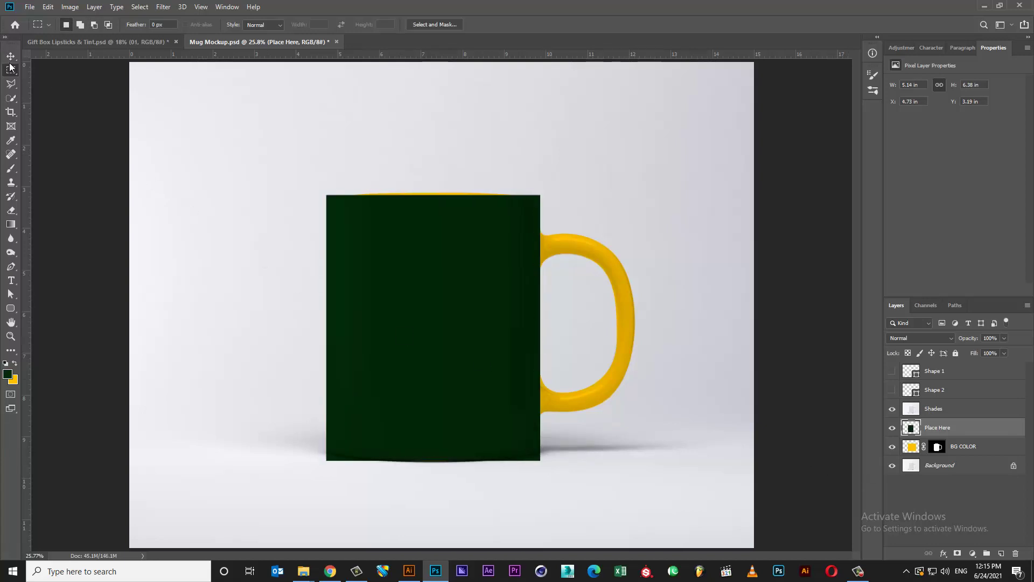
{"action": "left_click", "coordinate": [11, 57]}
{"action": "key", "text": "ctrl+t"}
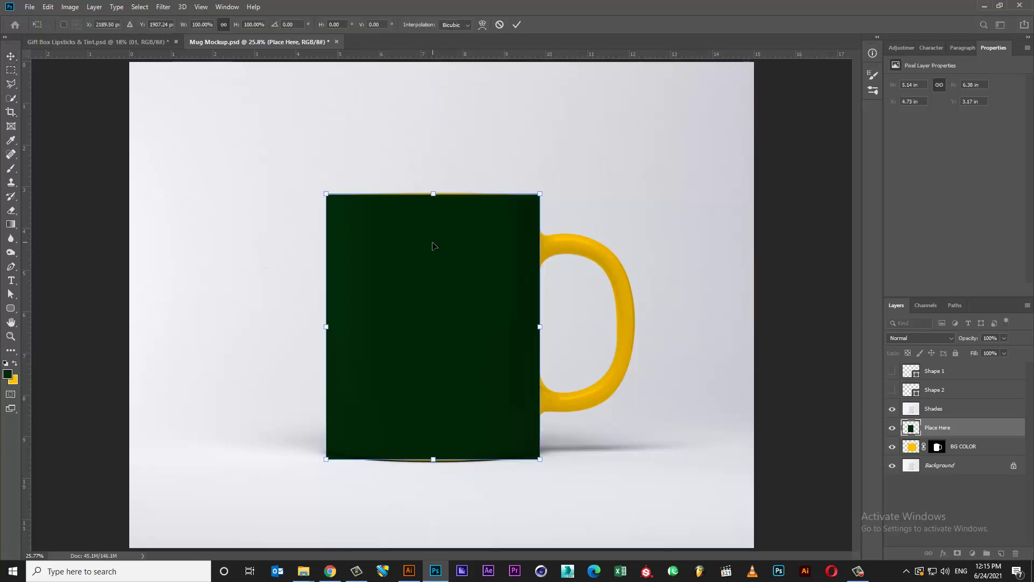
{"action": "key", "text": "Return"}
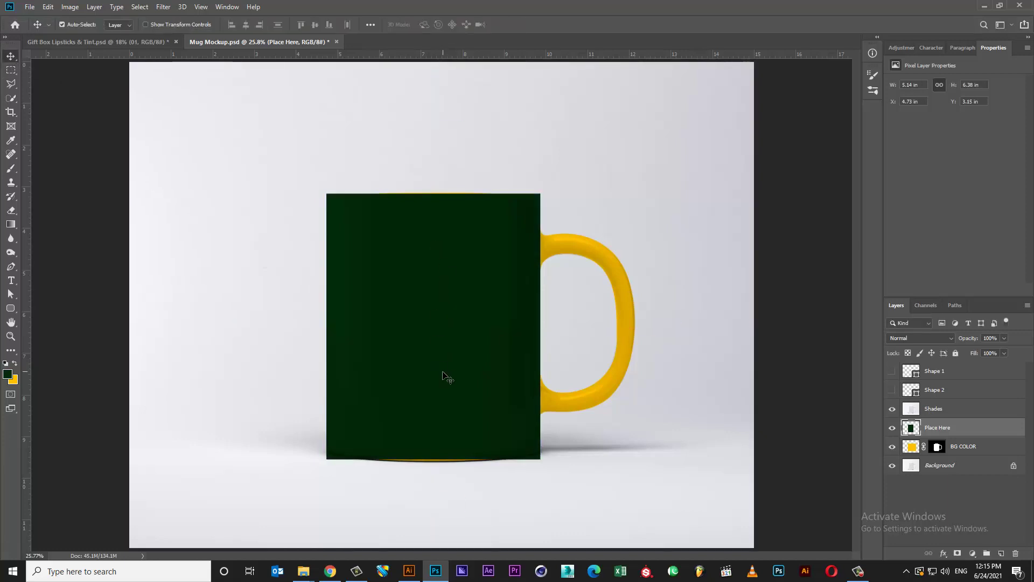
{"action": "right_click", "coordinate": [955, 437]}
{"action": "left_click", "coordinate": [897, 253]}
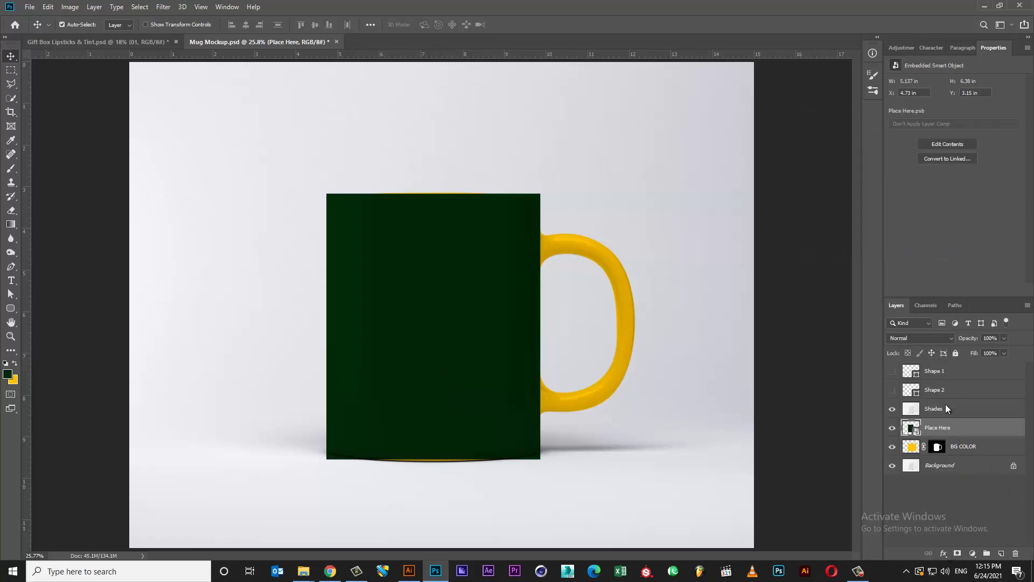
Step: Inside the smart object, hide the green fill and add enlarged MUG MOCKUP text
{"action": "double_click", "coordinate": [912, 427]}
{"action": "left_click", "coordinate": [894, 373]}
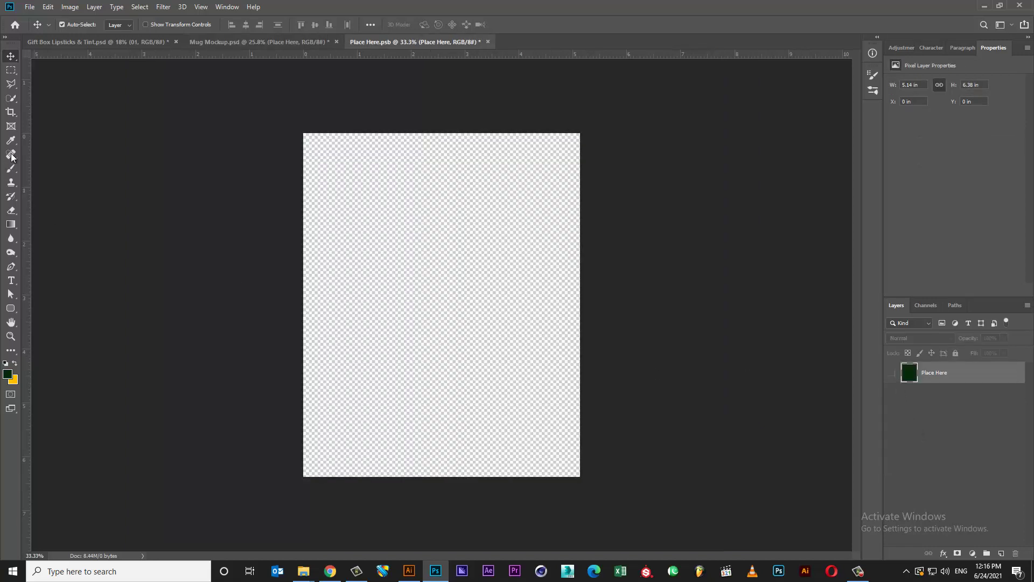
{"action": "key", "text": "t"}
{"action": "left_click", "coordinate": [399, 283]}
{"action": "type", "text": "MUG"}
{"action": "key", "text": "Return"}
{"action": "type", "text": "MOCKUP"}
{"action": "key", "text": "ctrl+a"}
{"action": "double_click", "coordinate": [399, 283]}
{"action": "left_click", "coordinate": [296, 25]}
{"action": "left_click", "coordinate": [276, 81]}
{"action": "key", "text": "ctrl+Return"}
Step: Scale the text, duplicate it for the 'high resolution' line, and close to update the mug
{"action": "key", "text": "ctrl+t"}
{"action": "mouse_move", "coordinate": [444, 307]}
{"action": "left_mouse_down"}
{"action": "mouse_move", "coordinate": [464, 336]}
{"action": "mouse_move", "coordinate": [516, 320]}
{"action": "left_mouse_up"}
{"action": "key", "text": "Return"}
{"action": "key", "text": "ctrl+j"}
{"action": "key", "text": "v"}
{"action": "left_click_drag", "start_coordinate": [440, 308], "coordinate": [440, 210]}
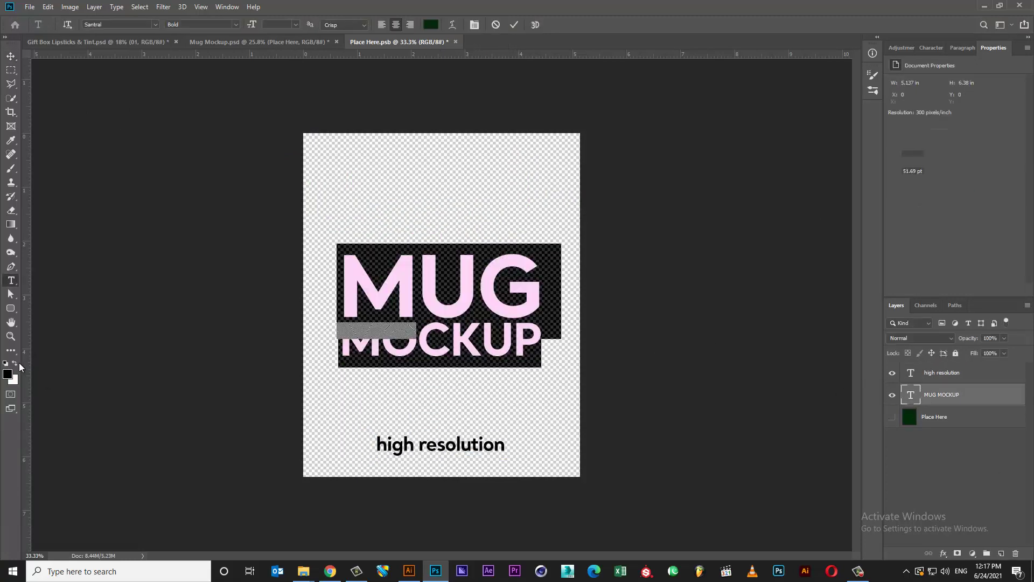
{"action": "key", "text": "ctrl+w"}
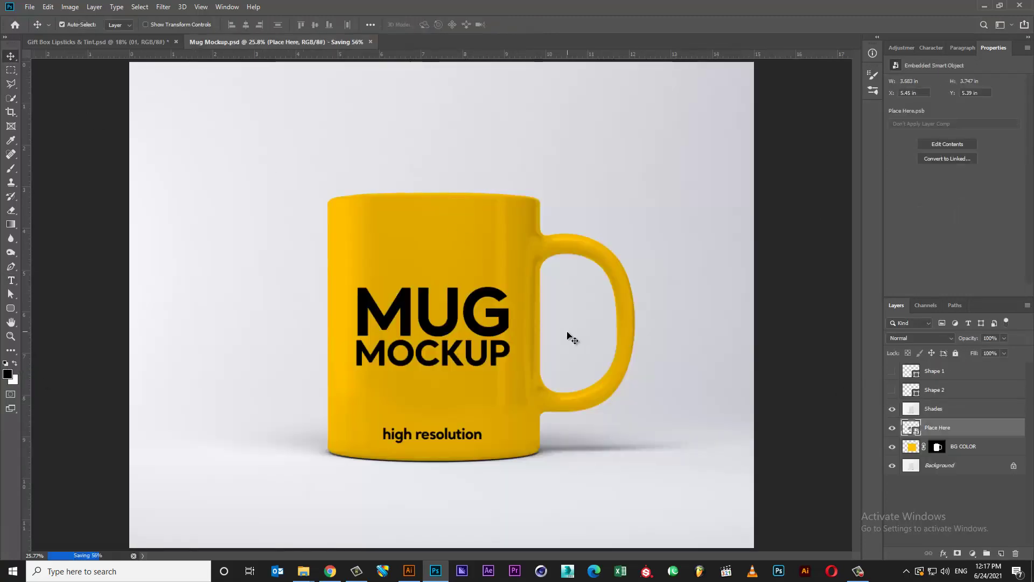